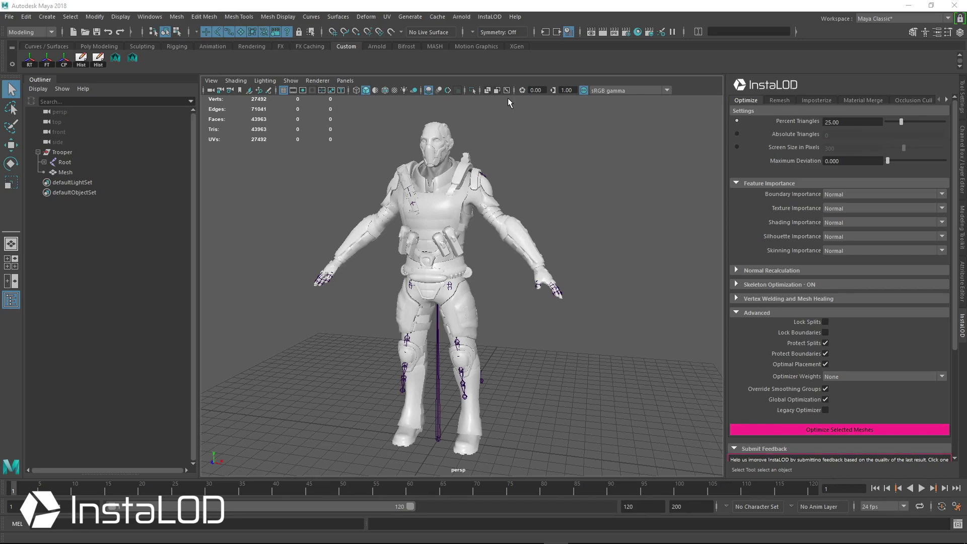
Turn on X-ray joint display and test-rotate the trooper's left upper arm joint, undoing the rotation
left_click(506, 90)
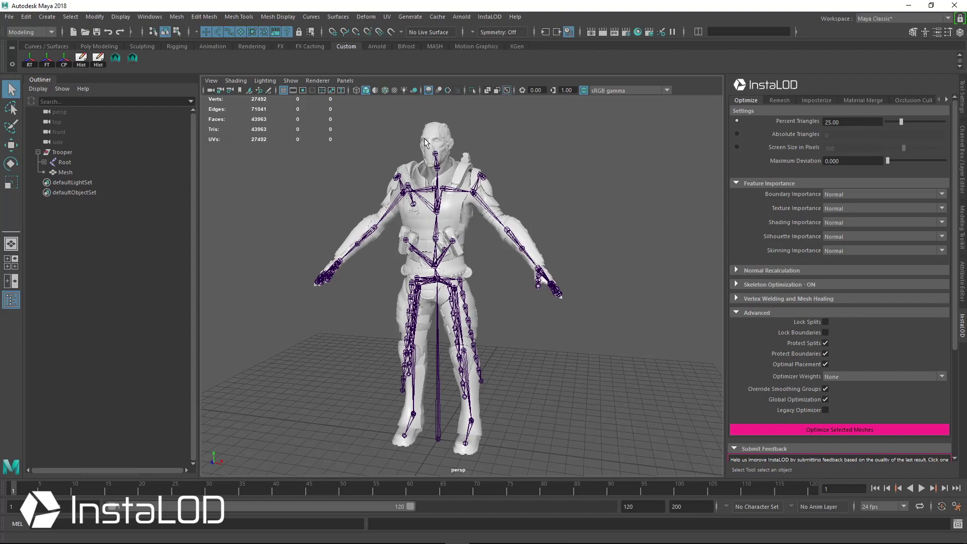
left_click(489, 214)
left_click(490, 213)
key("e")
left_click_drag(518, 155, 499, 197)
key("ctrl+z")
Test-rotate the left forearm joint to check how it deforms the mesh, and undo the rotation
right_click_drag(478, 236, 507, 268, "alt")
middle_click_drag(506, 268, 476, 277, "alt")
key("q")
left_click(459, 261)
key("e")
mouse_move(500, 272)
left_mouse_down()
mouse_move(494, 261)
mouse_move(499, 270)
left_mouse_up()
key("ctrl+z")
Test-rotate the left hand joint to check its deformation, and undo the rotation
right_click_drag(498, 269, 496, 292, "alt")
key("q")
left_click(490, 295)
key("e")
left_click_drag(535, 322, 512, 330)
key("ctrl+z")
Test the left hand's skinning by rotating one of its finger joints
right_click_drag(513, 312, 542, 319, "alt")
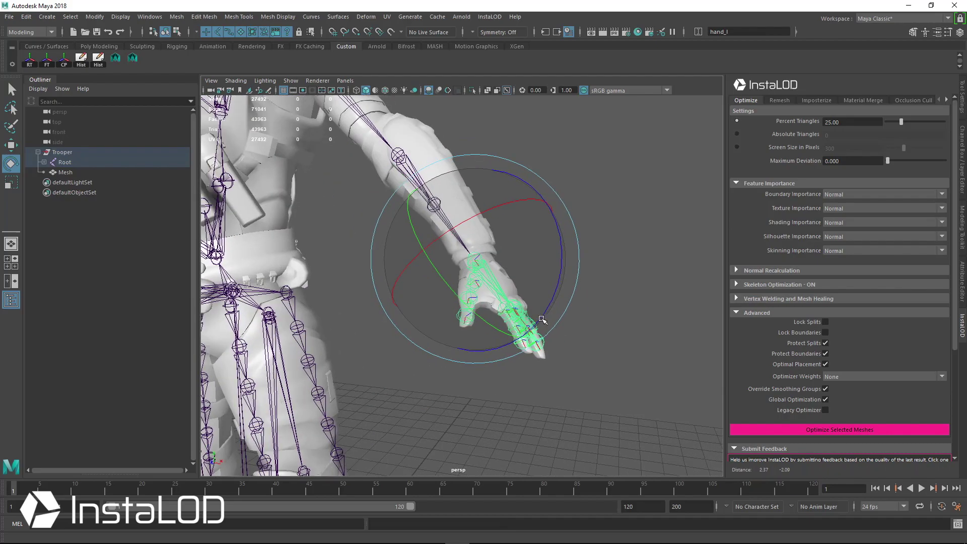
middle_click_drag(542, 319, 511, 291, "alt")
key("q")
left_click(493, 313)
key("e")
left_click_drag(500, 364, 576, 338)
right_click_drag(576, 338, 457, 322, "alt")
middle_click_drag(457, 322, 526, 356, "alt")
Select the trooper mesh and optimize it with Percent Triangles set to 25
key("q")
left_click(431, 221)
right_click_drag(561, 261, 465, 256, "alt")
middle_click_drag(465, 256, 475, 238, "alt")
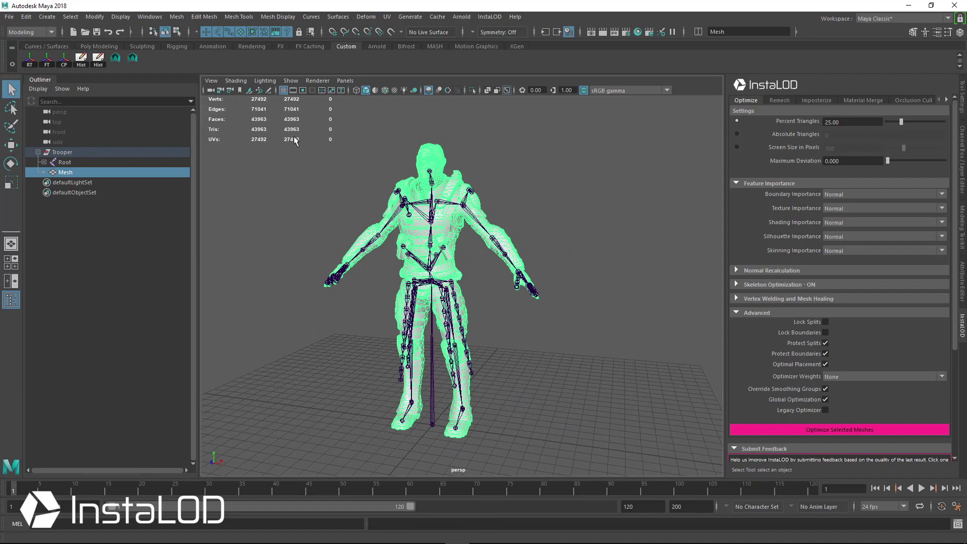
middle_click_drag(428, 182, 468, 192, "alt")
scroll(509, 197, "down", 1)
middle_click_drag(563, 207, 542, 203, "alt")
scroll(541, 202, "up", 1)
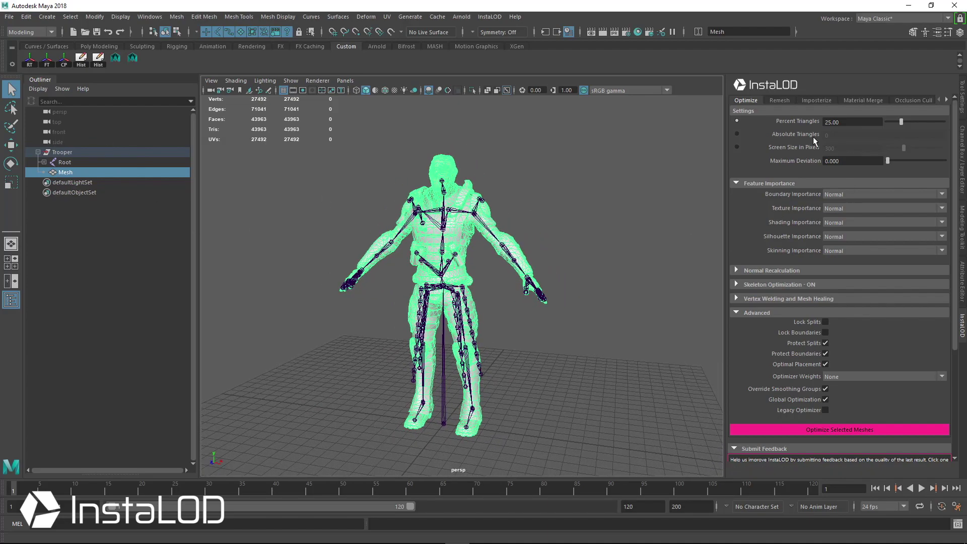
double_click(830, 123)
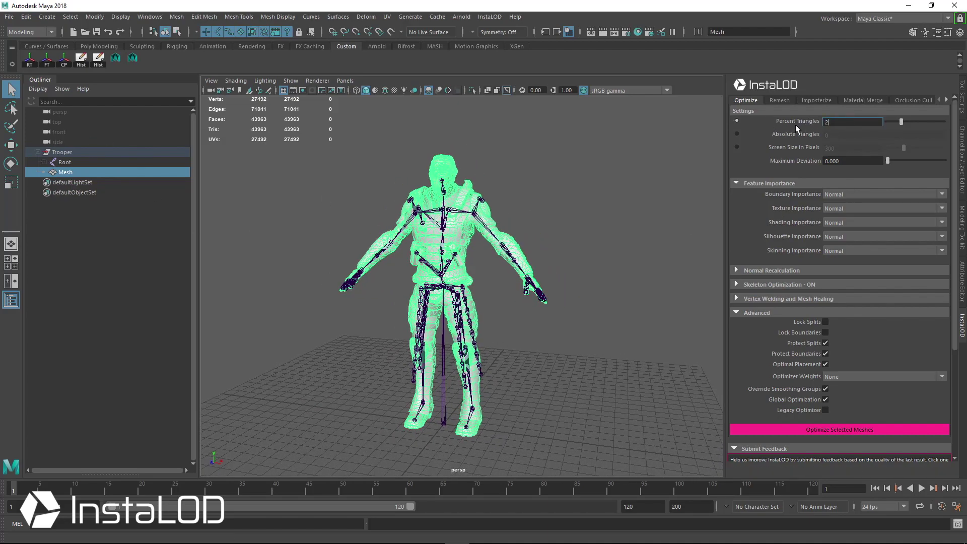
left_click(826, 432)
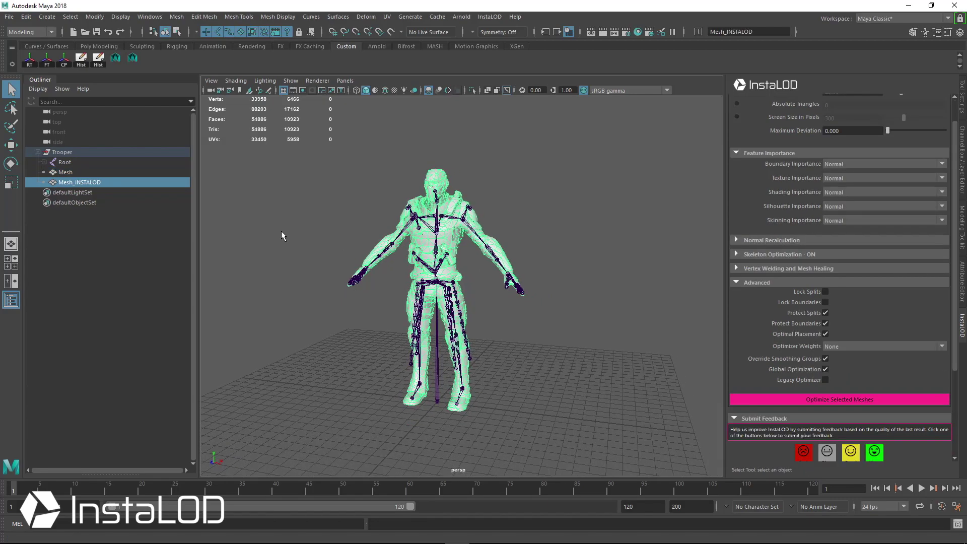
Group the optimized mesh and move the group sideways so it stands beside the original trooper
key("ctrl+g")
key("w")
left_click_drag(503, 409, 682, 410)
middle_click_drag(591, 369, 496, 360, "alt")
left_click_drag(496, 361, 468, 359, "alt")
right_click_drag(468, 359, 496, 358, "alt")
key("q")
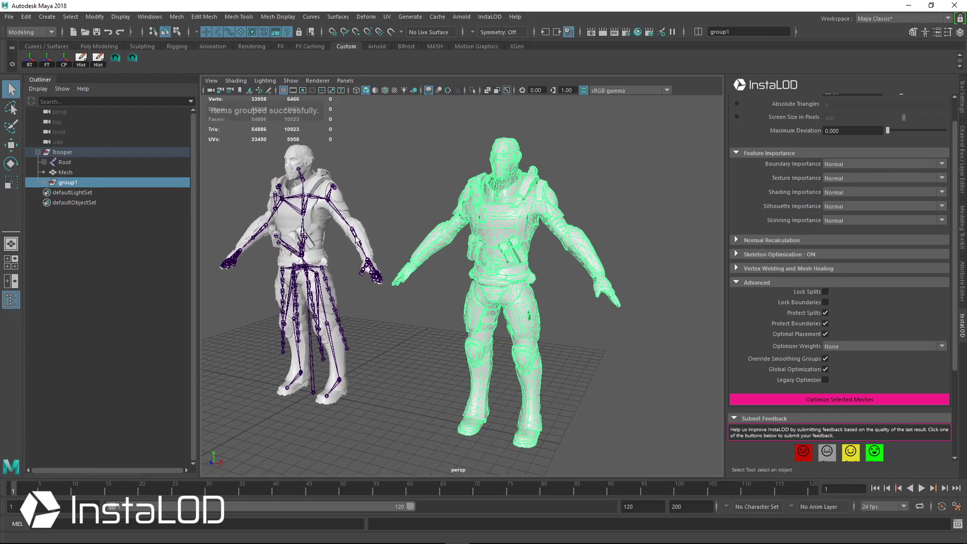
Test-rotate the left forearm joint to compare both meshes' deformation, and undo the rotation
left_click(354, 232)
key("e")
mouse_move(412, 288)
left_mouse_down()
mouse_move(515, 295)
mouse_move(425, 280)
left_mouse_up()
key("ctrl+z")
Rotate the left index finger joint Index_02_L to compare finger deformation on both meshes
right_click_drag(425, 281, 453, 280, "alt")
key("q")
left_click(358, 275)
key("e")
left_click_drag(405, 282, 403, 277)
left_click_drag(402, 332, 351, 205, "alt")
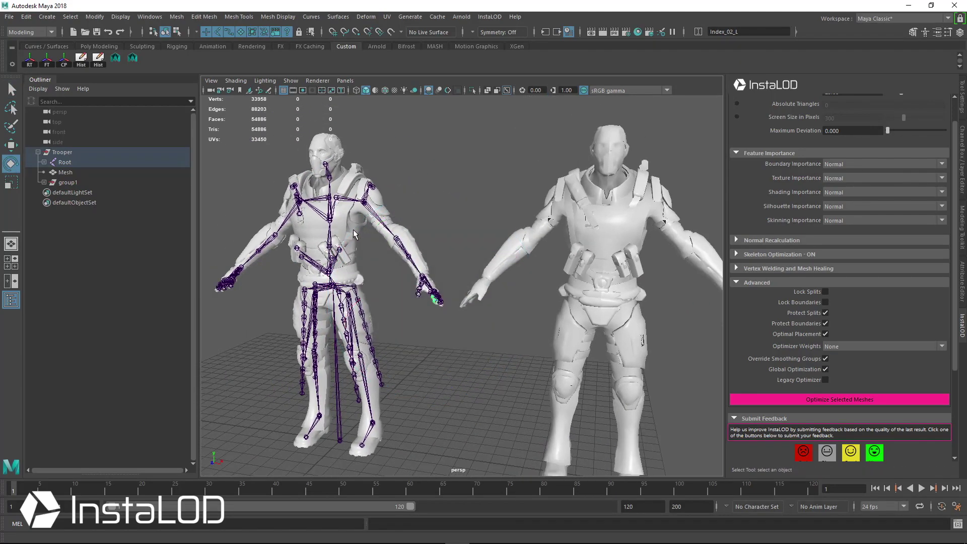
Rotate the left clavicle joint Clavicle_L to compare the arm's movement on both meshes
key("q")
left_click(351, 202)
left_click(361, 201)
key("e")
left_click_drag(412, 205, 410, 300)
scroll(514, 250, "down", 2)
key("q")
scroll(492, 272, "down", 2)
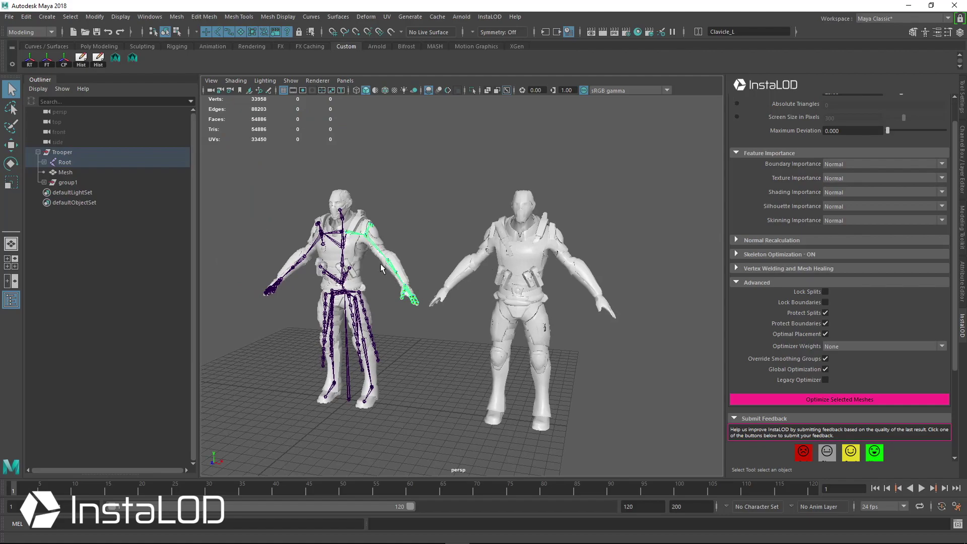
Select the optimized mesh and the original mesh in turn to compare their polygon statistics
scroll(469, 306, "down", 1)
mouse_move(455, 293)
middle_mouse_down("alt")
mouse_move(485, 290)
mouse_move(473, 296)
middle_mouse_up("alt")
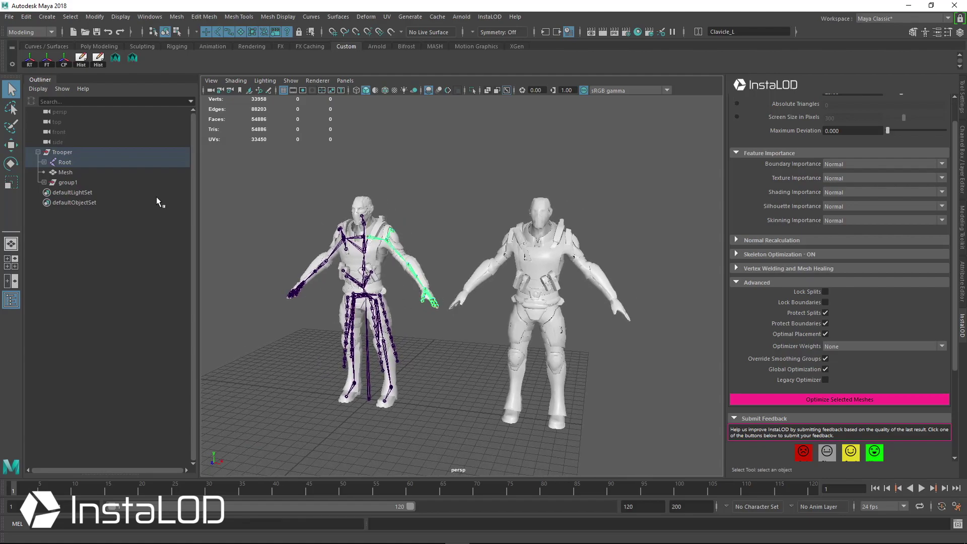
left_click(540, 246)
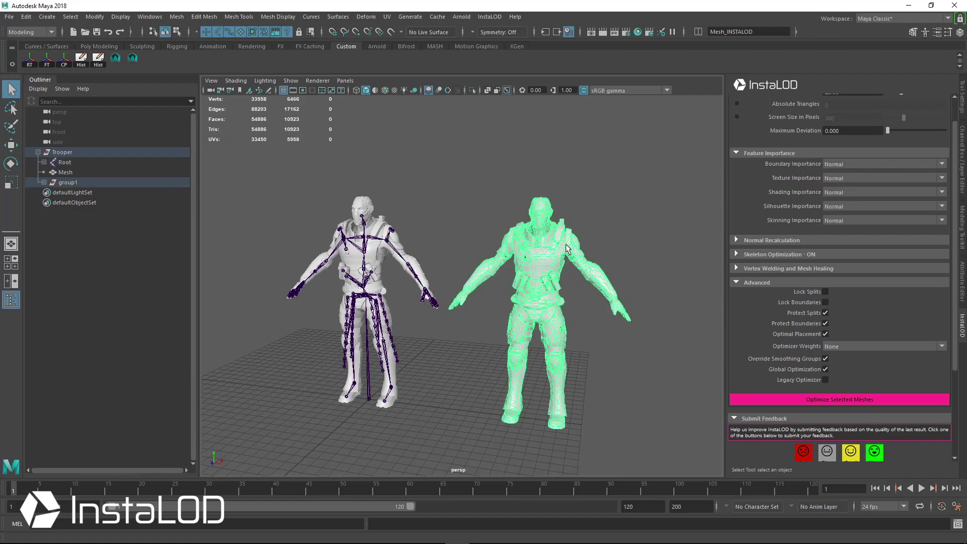
scroll(788, 239, "up", 1)
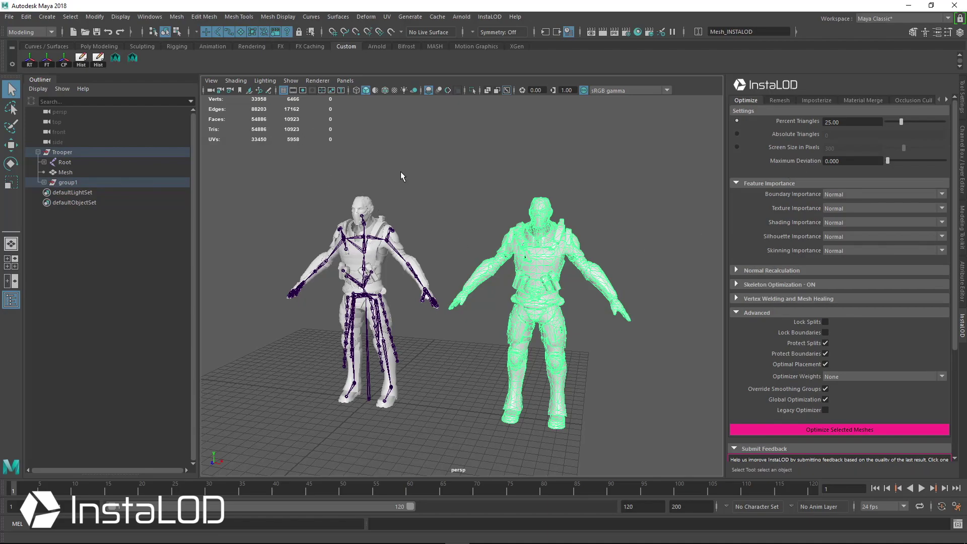
left_click(369, 208)
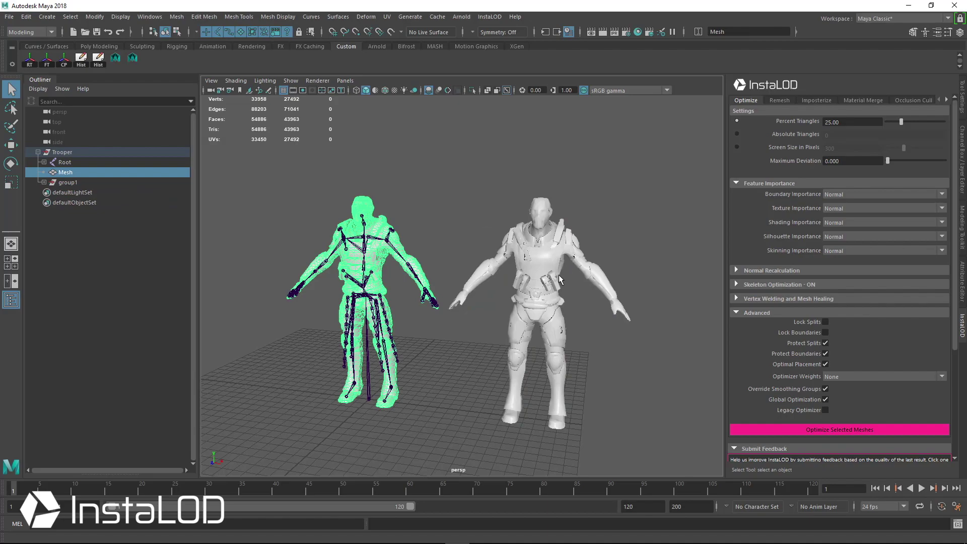
Test-rotate the left forearm joint lowerarm_l on the two characters, and undo the rotation
left_click(472, 219)
left_click(416, 270)
right_click_drag(418, 272, 509, 282, "alt")
key("e")
left_click_drag(443, 267, 445, 289)
right_click_drag(446, 289, 400, 278, "alt")
left_click_drag(399, 278, 423, 256, "alt")
key("ctrl+z")
right_click_drag(553, 256, 510, 255, "alt")
left_click_drag(511, 255, 529, 257, "alt")
key("q")
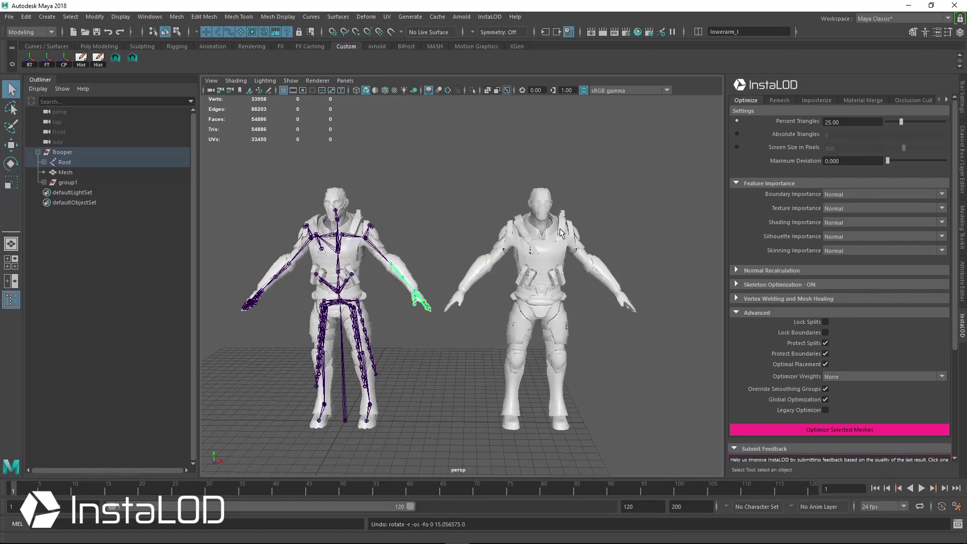
Delete the optimized mesh standing beside the original trooper
left_click(592, 246)
key("Delete")
middle_click_drag(388, 258, 478, 258, "alt")
left_click_drag(478, 258, 468, 261, "alt")
right_click_drag(443, 262, 486, 255, "alt")
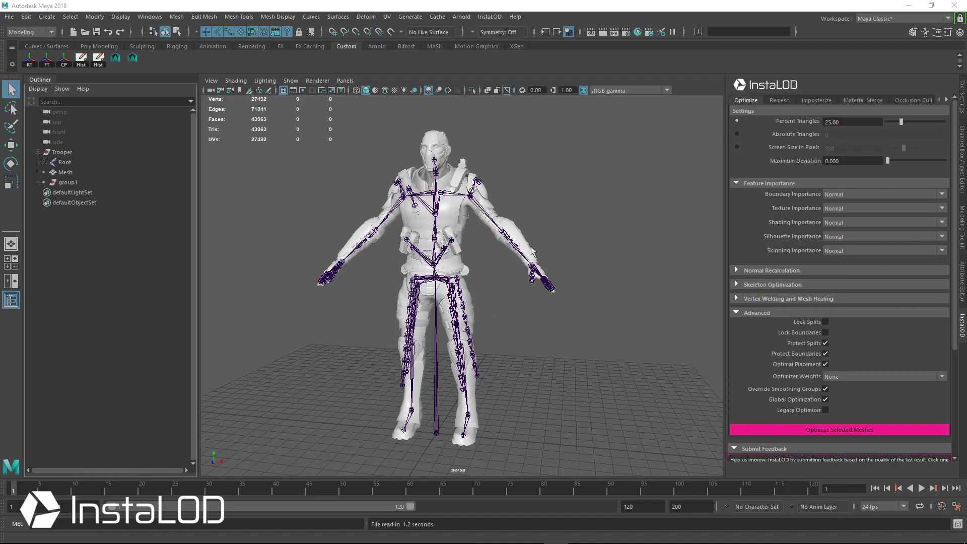
Select the trooper mesh and optimize it with the skeleton's Maximum Bone Depth set to 5
right_click_drag(580, 397, 600, 344, "alt")
left_click_drag(600, 344, 539, 343, "alt")
right_click_drag(538, 342, 607, 336, "alt")
middle_click_drag(554, 324, 576, 345, "alt")
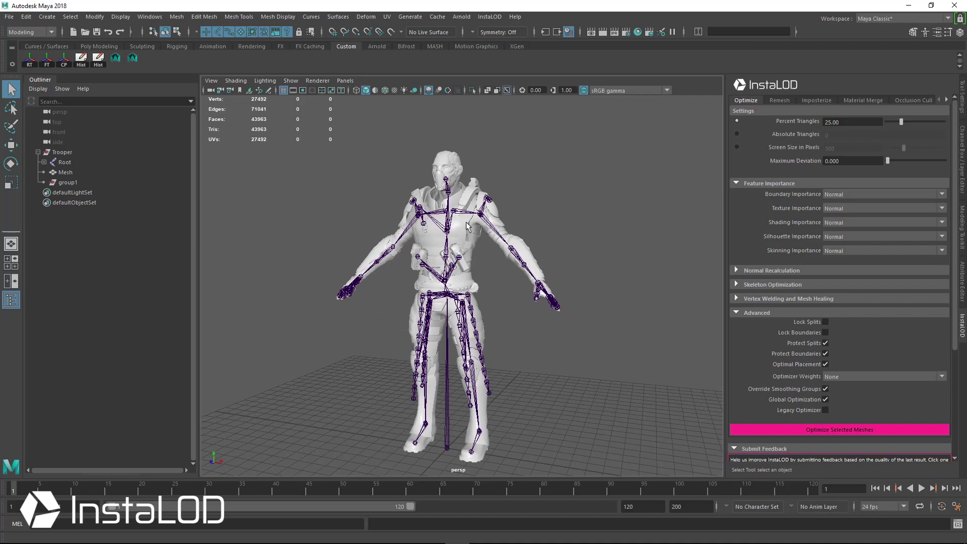
left_click(523, 258)
key("f")
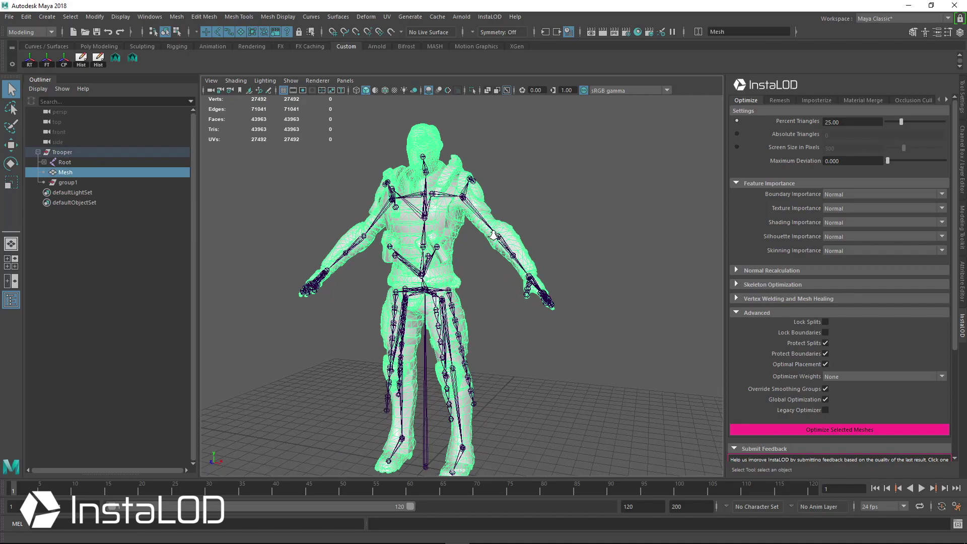
left_click(770, 285)
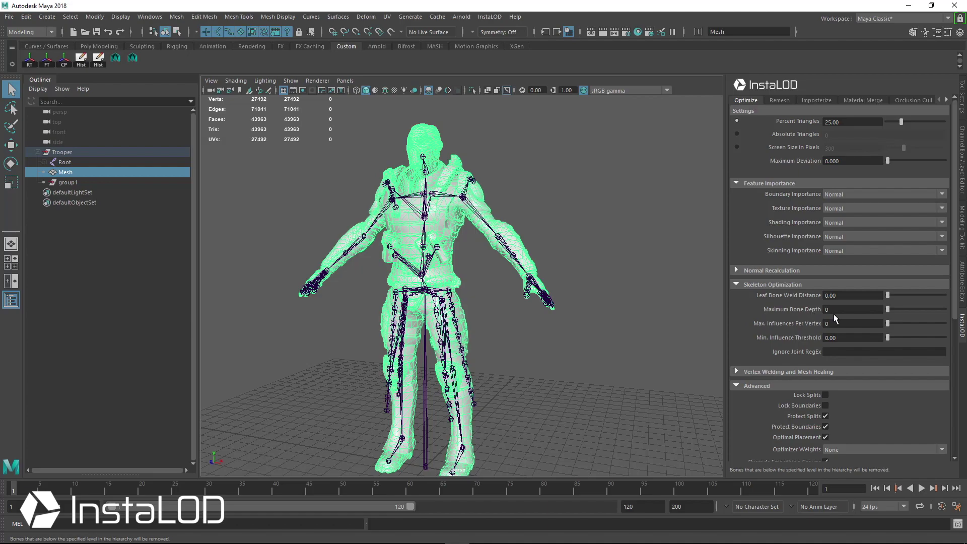
key("f")
left_click_drag(837, 309, 805, 303)
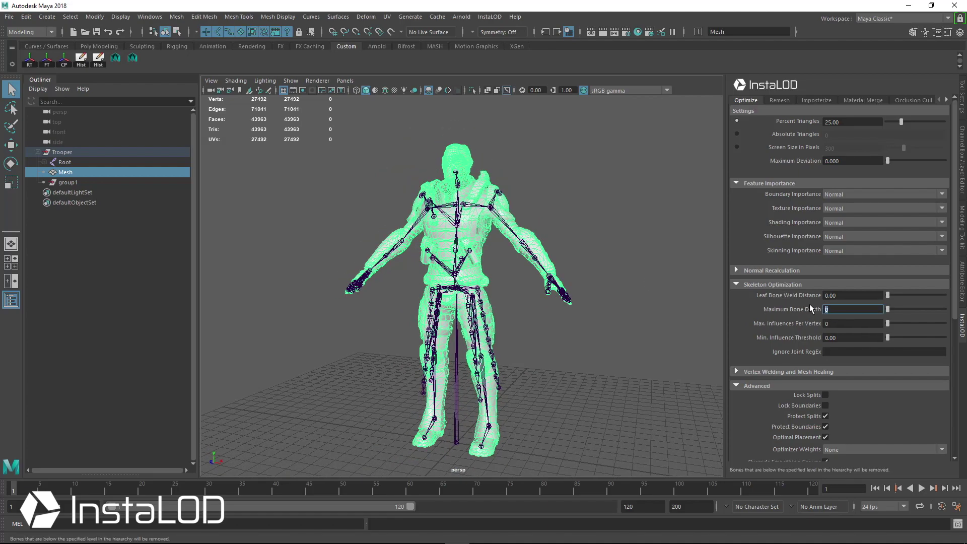
left_click_drag(888, 310, 892, 309)
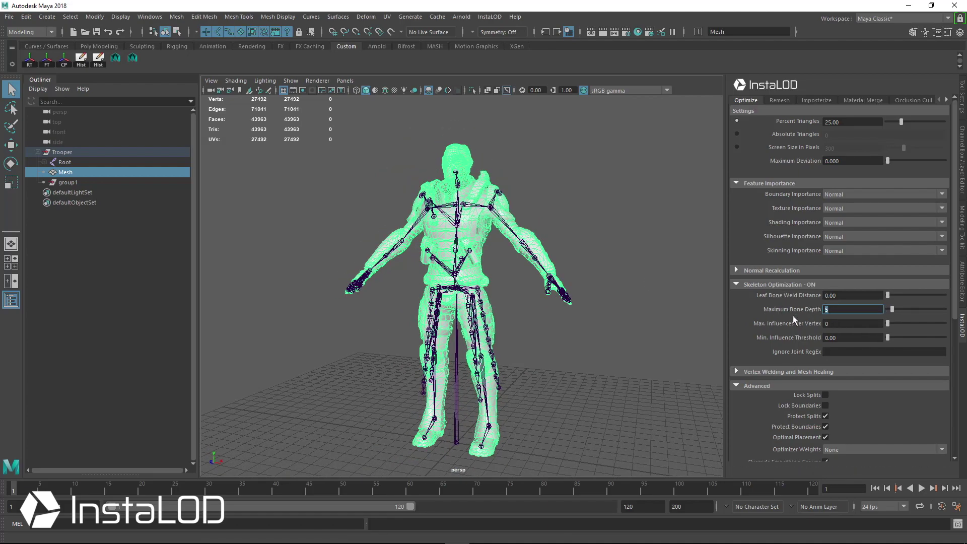
scroll(793, 315, "down", 3)
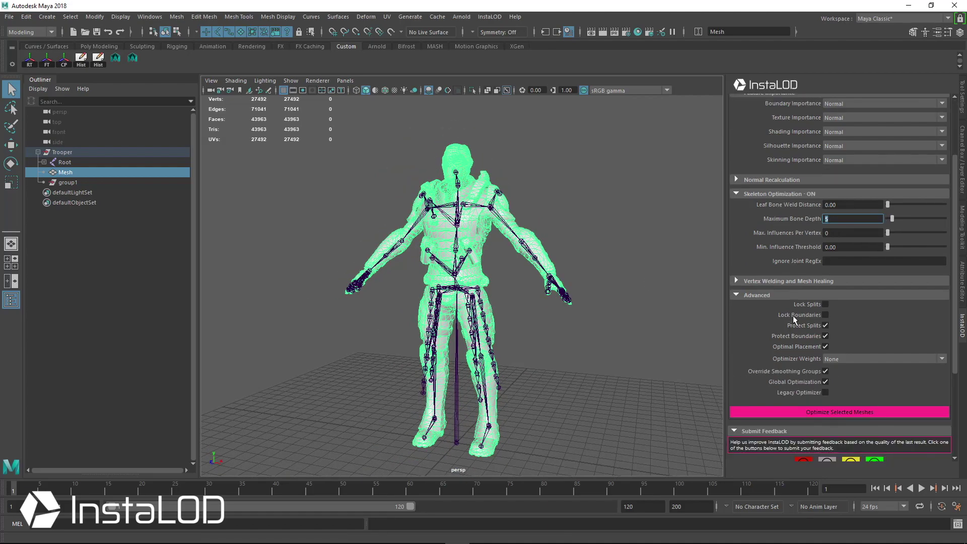
left_click(826, 412)
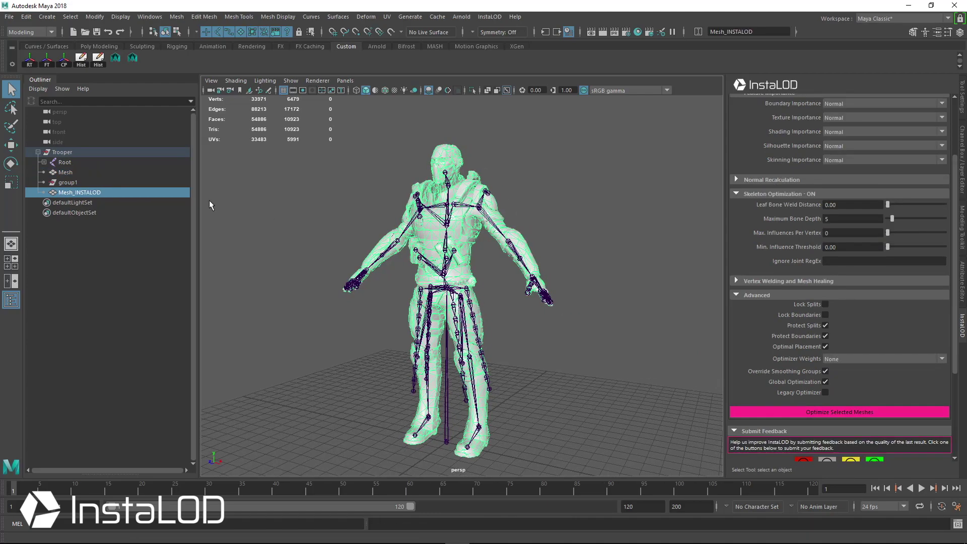
Group the new bone-depth-optimized mesh and move the group sideways, clear of the original trooper
key("ctrl+g")
scroll(484, 370, "down", 3)
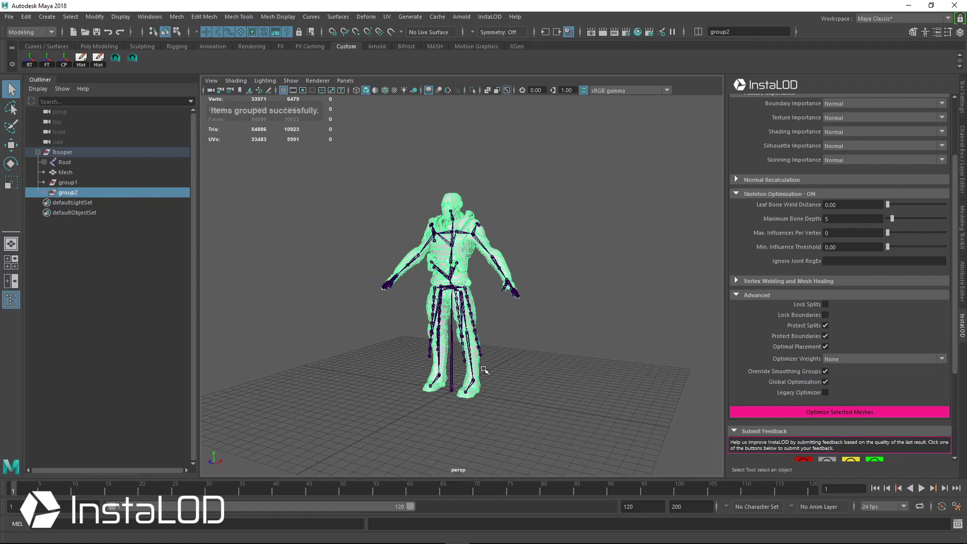
key("w")
left_click_drag(497, 395, 659, 428)
scroll(514, 365, "up", 3)
middle_click_drag(515, 364, 469, 354, "alt")
key("q")
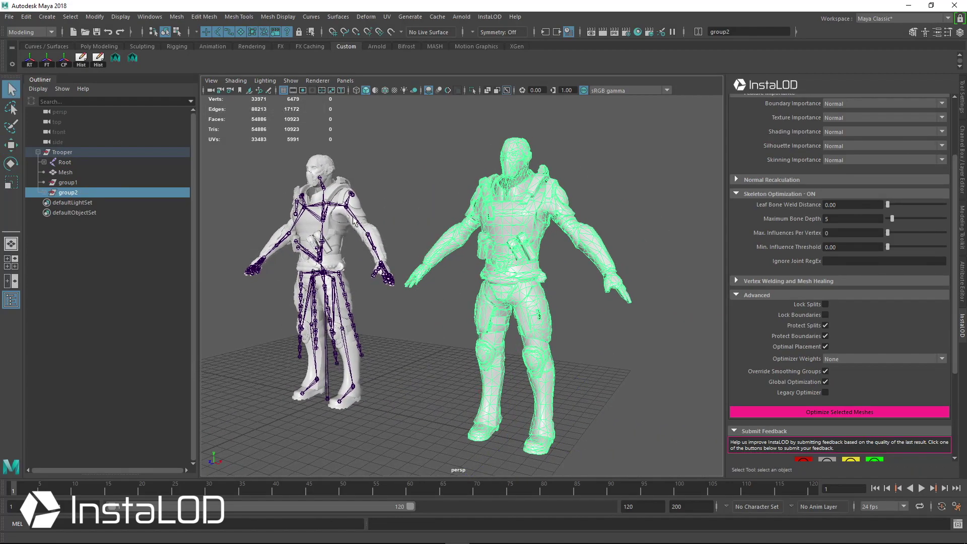
Test-rotate the left upper arm and forearm joints on both meshes, undoing each rotation
left_click(354, 220)
key("e")
left_click_drag(421, 207, 399, 152)
key("ctrl+z")
key("q")
left_click(373, 242)
key("e")
left_click_drag(416, 245, 401, 274)
key("ctrl+z")
Test-rotate the left hand joint hand_l to compare the hands of both meshes, and undo the rotation
scroll(424, 289, "up", 4)
key("q")
left_click(346, 259)
key("e")
scroll(402, 261, "down", 3)
middle_click_drag(411, 235, 386, 233, "alt")
key("ctrl+z")
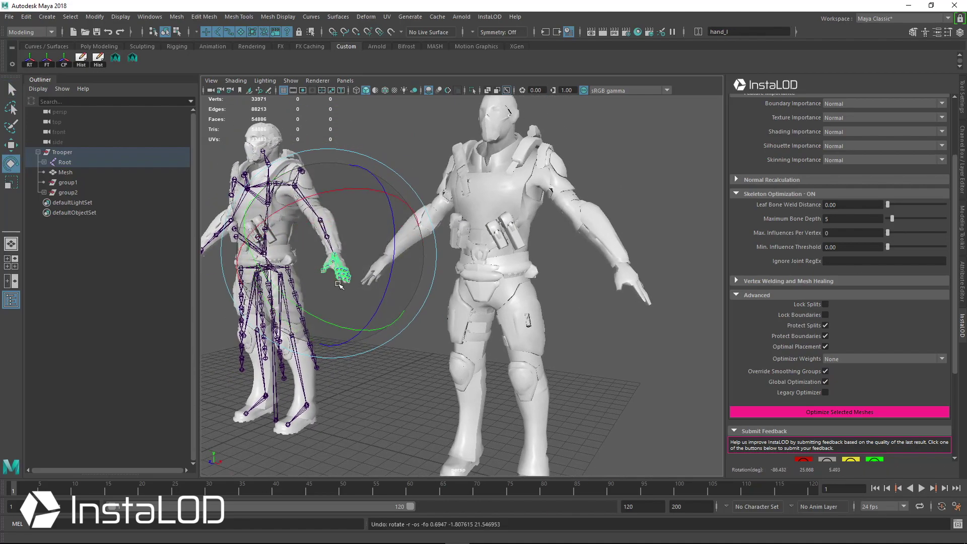
Check the left index finger joint Index_02_L against both meshes with the Rotate tool, and clear the selection
key("q")
left_click(338, 282)
key("e")
scroll(407, 281, "down", 3)
left_click_drag(407, 280, 459, 252, "alt")
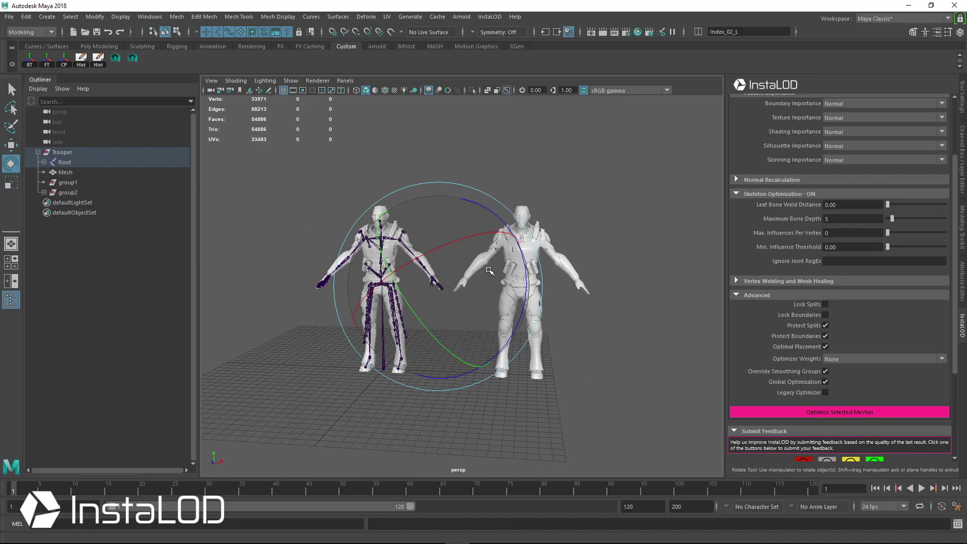
left_click_drag(507, 227, 489, 231, "alt")
right_click_drag(490, 231, 562, 234, "alt")
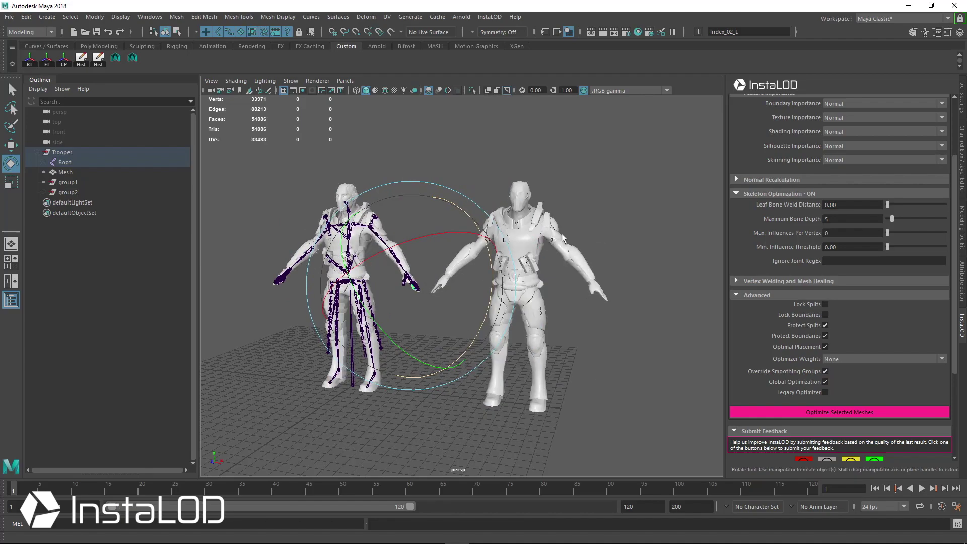
key("q")
left_click(573, 245)
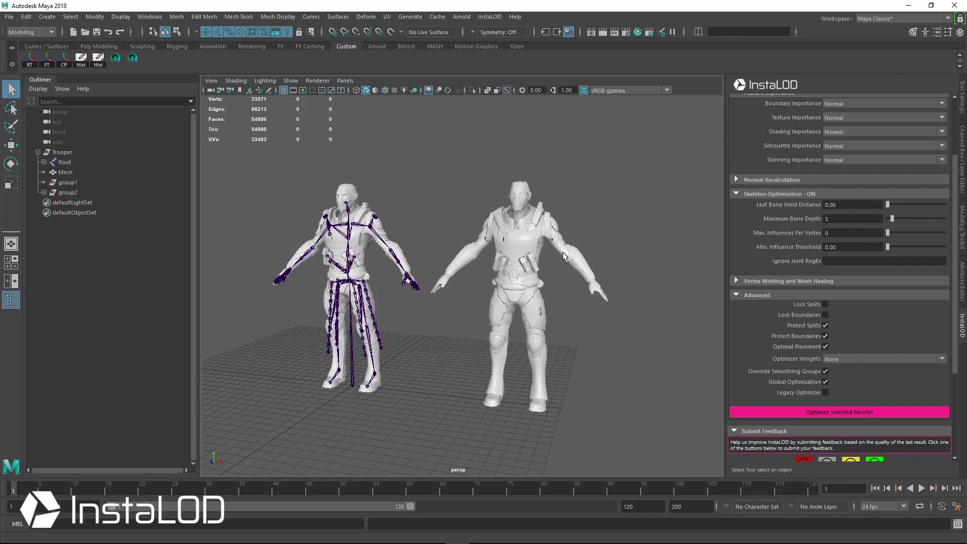
scroll(548, 257, "down", 2)
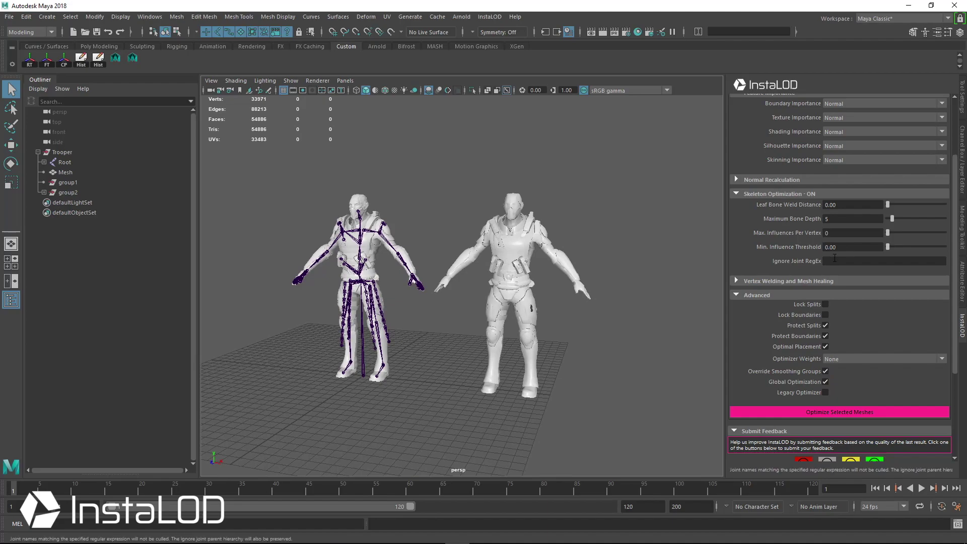
Enter Head|Finger_.* as the Ignore Joint RegEx and save the scene
left_click(832, 260)
type("Head|Finger_.*")
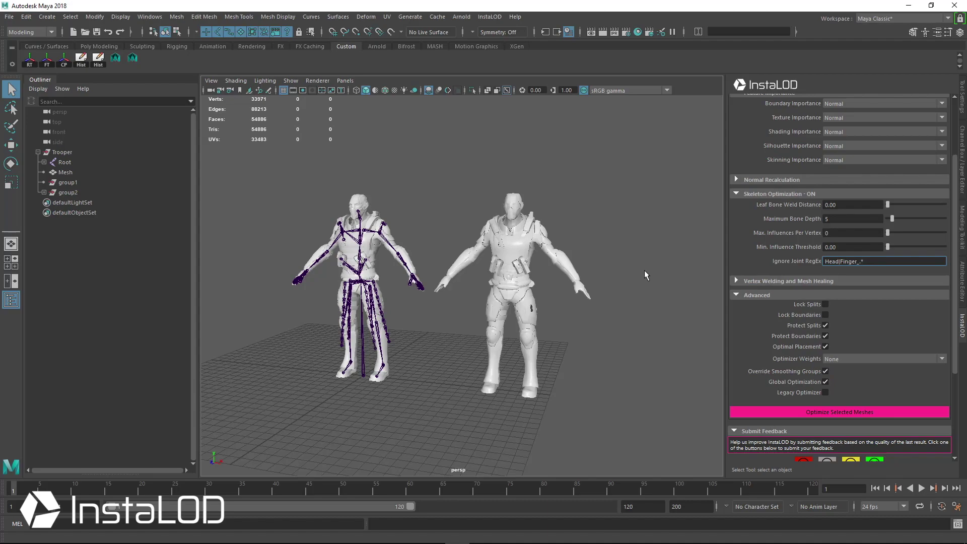
key("ctrl+s")
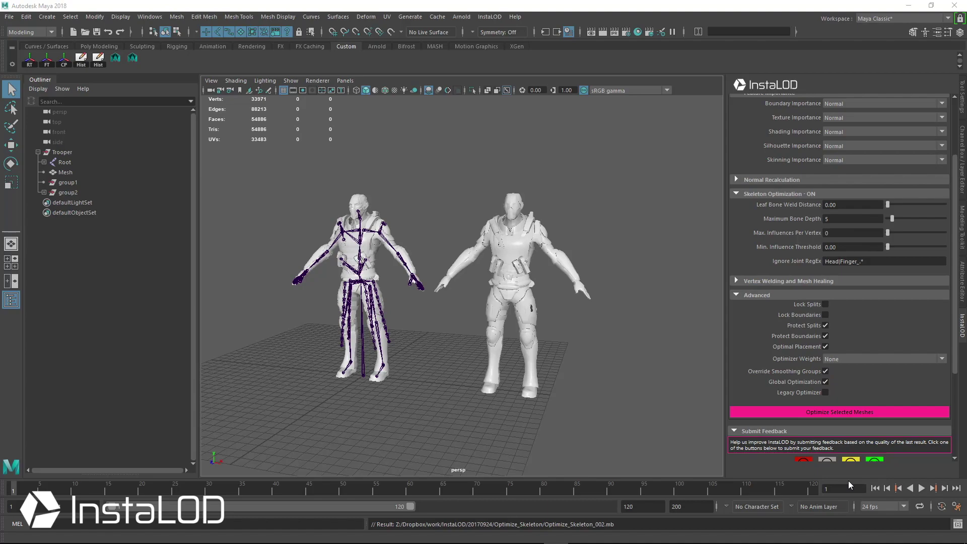
Clear the Ignore Joint RegEx and set the Maximum Bone Depth to 0
triple_click(904, 261)
key("BackSpace")
left_click_drag(839, 218, 813, 221)
type("0")
key("Return")
Delete group1 and group2, and frame the original trooper mesh in the viewport
left_click_drag(95, 190, 166, 184)
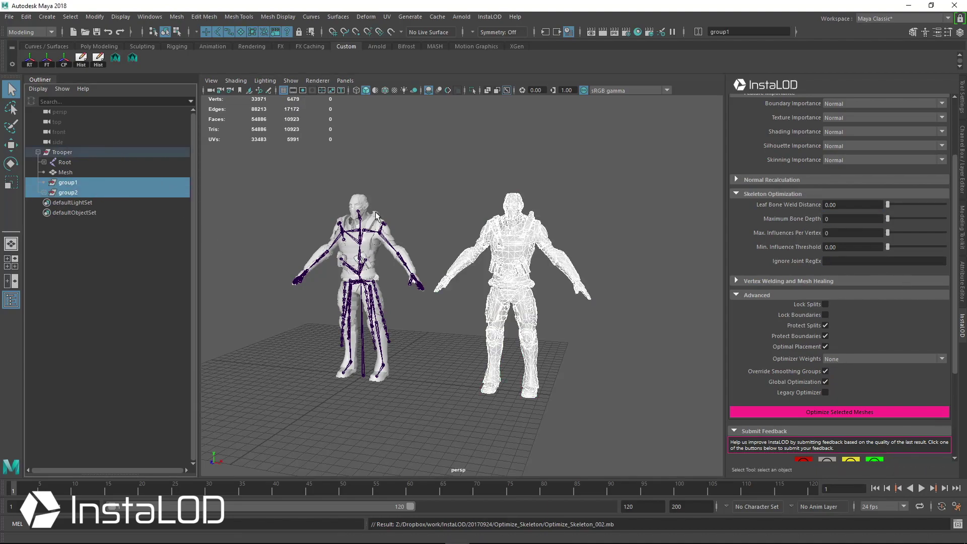
key("Delete")
left_click(374, 254)
key("f")
scroll(496, 266, "down", 3)
middle_click_drag(496, 267, 483, 280, "alt")
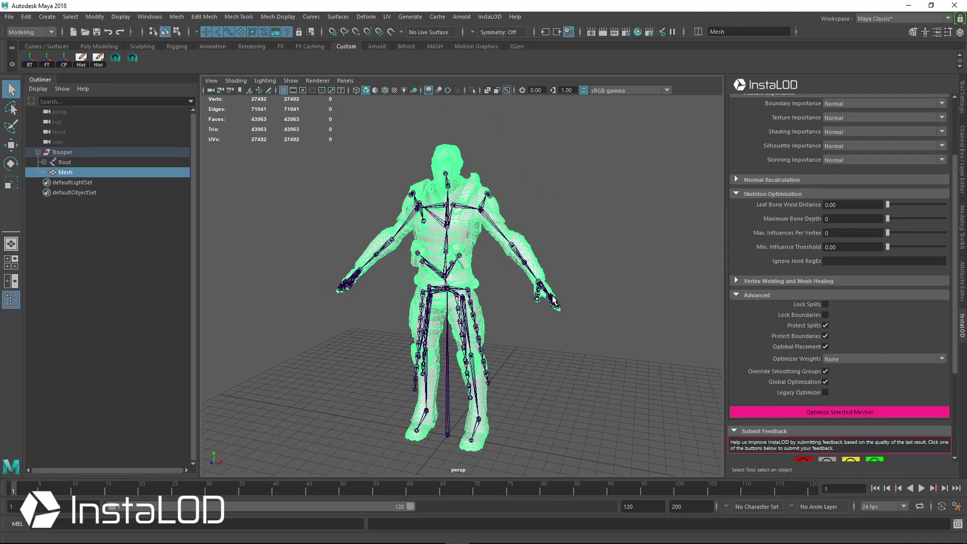
Set the Leaf Bone Weld Distance to 10 and optimize the original trooper mesh
left_click(583, 270)
scroll(583, 270, "up", 3)
left_click(500, 216)
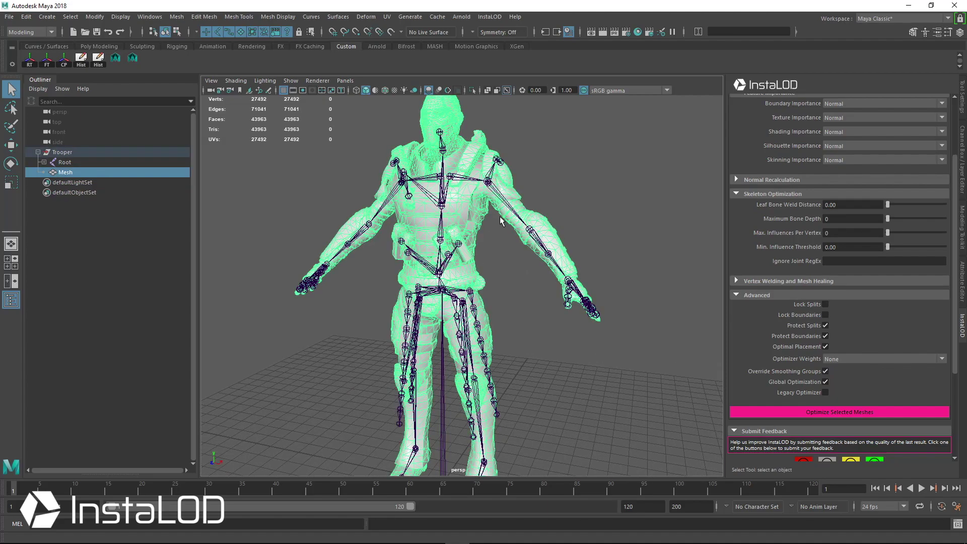
mouse_move(761, 234)
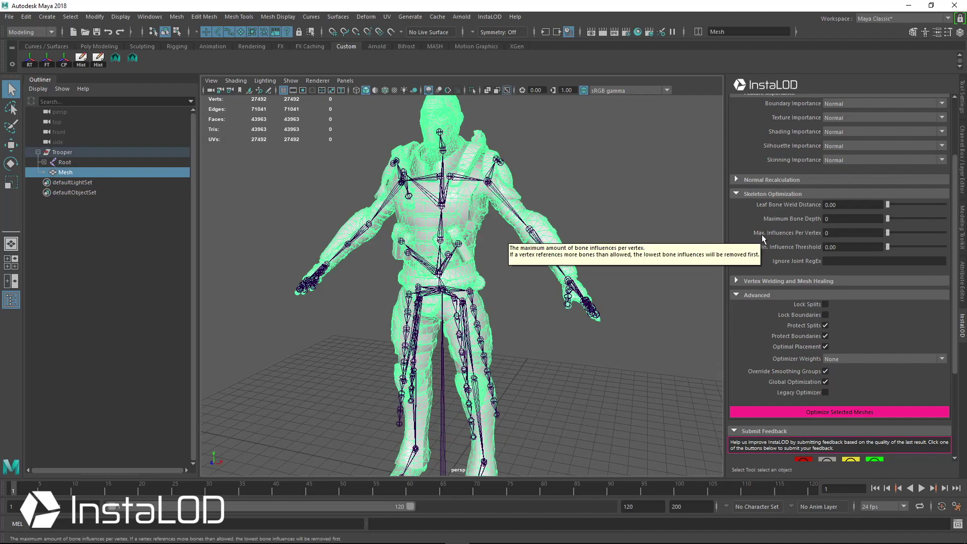
double_click(842, 204)
type("10")
key("Return")
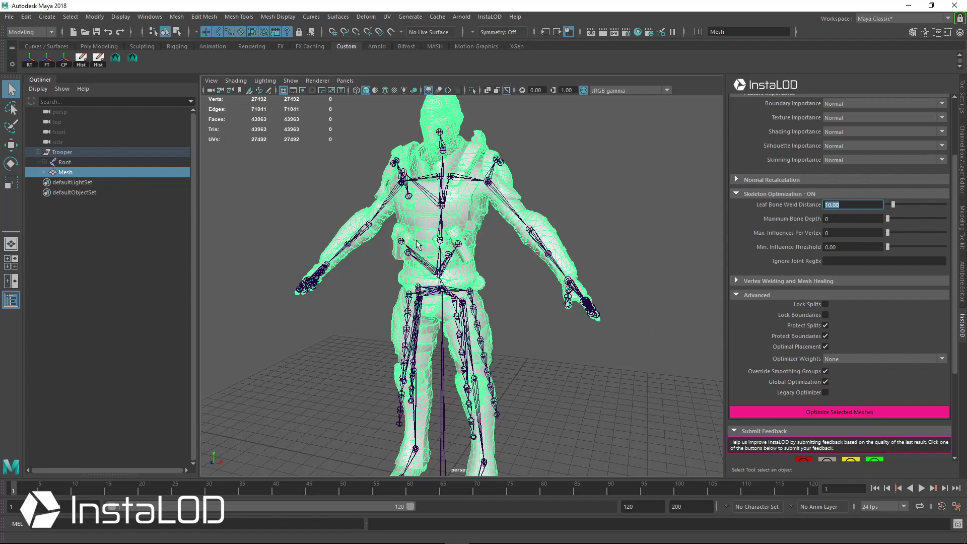
left_click(793, 412)
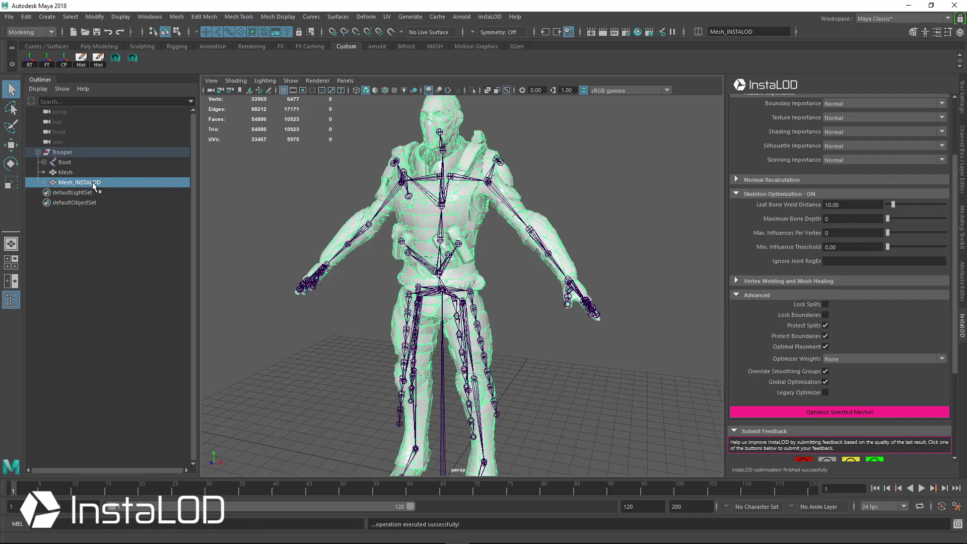
Group the optimized mesh and move the group sideways so it stands next to the original trooper
key("ctrl+g")
scroll(491, 375, "down", 3)
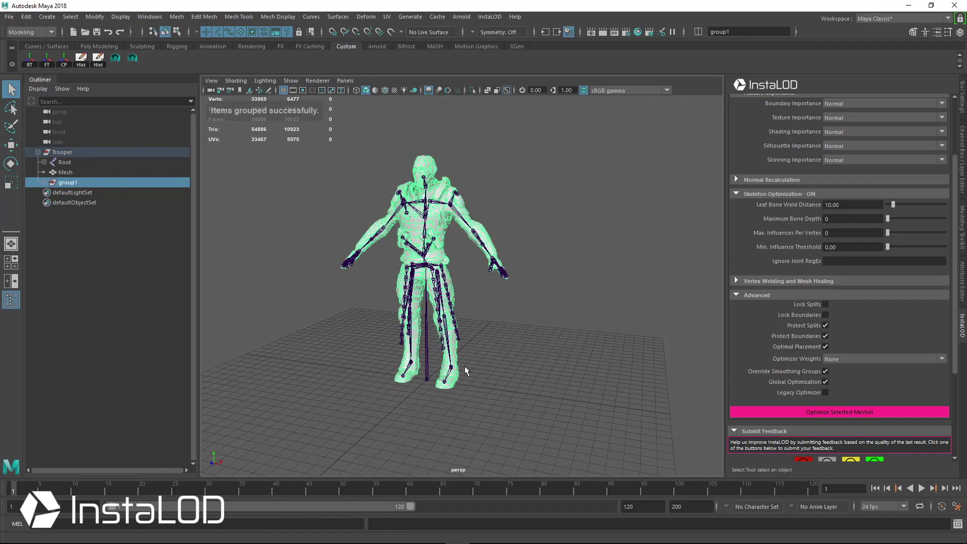
middle_click_drag(464, 371, 442, 371, "alt")
key("w")
left_click_drag(443, 384, 638, 395)
middle_click_drag(521, 380, 463, 379, "alt")
left_click_drag(464, 378, 405, 378, "alt")
right_click_drag(406, 377, 578, 367, "alt")
Check the left forearm joint lowerarm_l and the thumb joint Thumb_01_L with the Rotate tool, comparing both meshes
key("q")
left_click(335, 256)
left_click(333, 226)
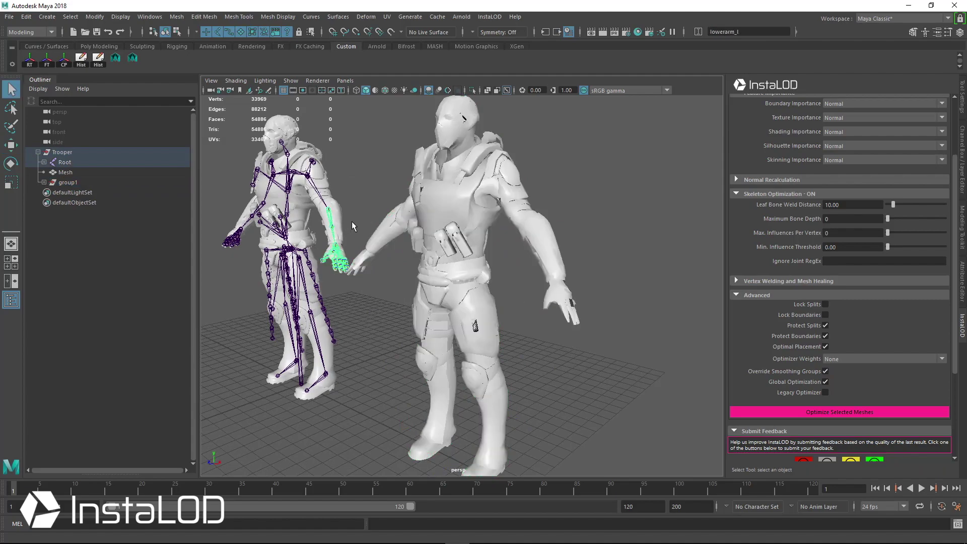
key("e")
mouse_move(355, 252)
left_mouse_down("alt")
mouse_move(364, 274)
mouse_move(353, 267)
left_mouse_up("alt")
key("q")
left_click(316, 254)
key("e")
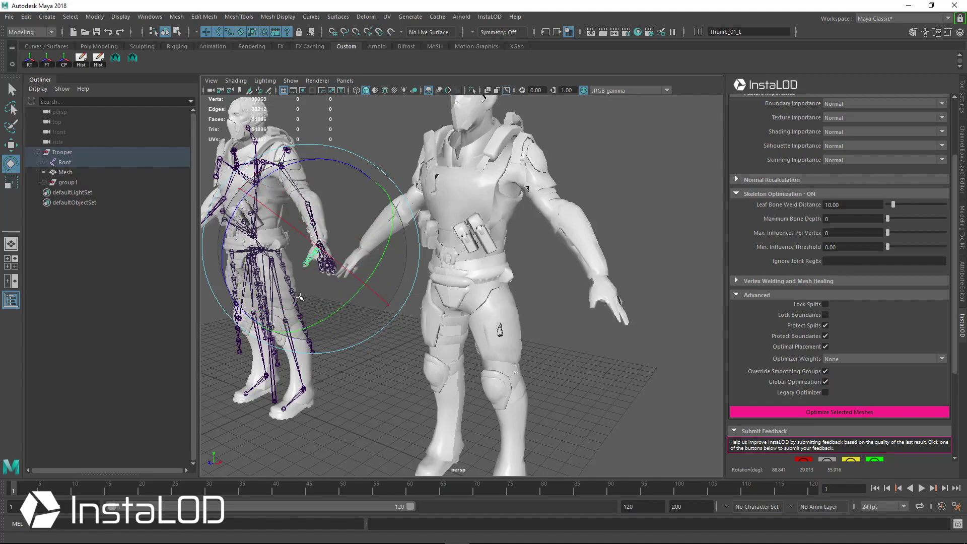
Test-rotate the left index finger joint Index_02_L to compare both meshes, and undo the rotation
key("q")
left_click(322, 266)
key("e")
left_click_drag(359, 260, 395, 282)
key("ctrl+z")
key("q")
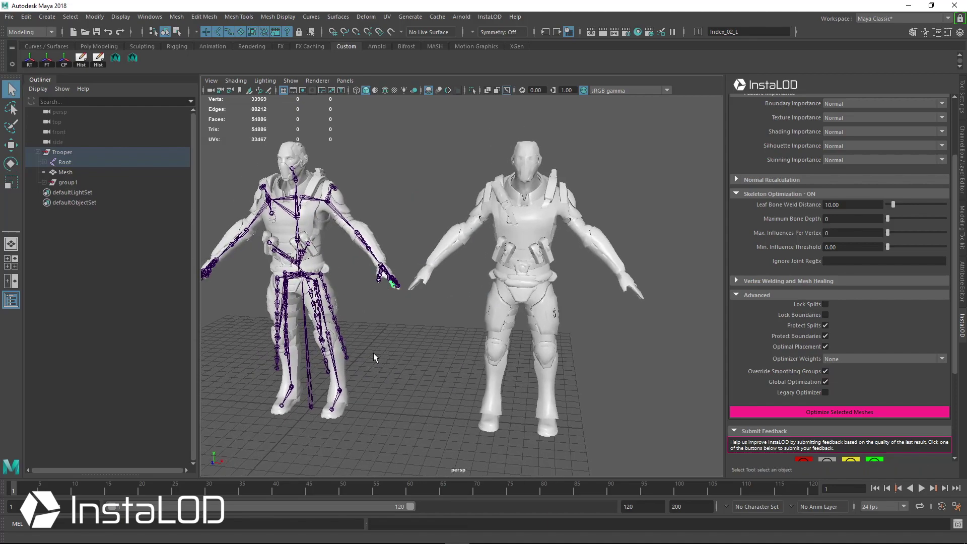
Test-rotate the left foot joint Ball_L, undo the rotation, and examine the feet of both meshes
left_click(331, 410)
key("e")
left_click_drag(330, 400, 490, 323)
key("ctrl+z")
right_click_drag(491, 322, 470, 327, "alt")
key("q")
left_click_drag(471, 328, 417, 329, "alt")
right_click_drag(332, 342, 395, 347, "alt")
key("e")
middle_click_drag(287, 316, 336, 333, "alt")
right_click_drag(336, 333, 369, 334, "alt")
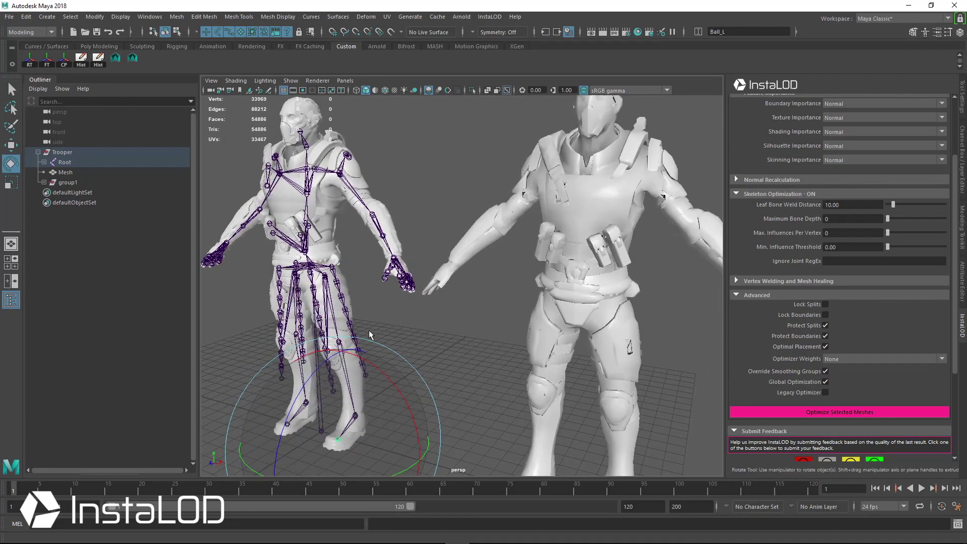
Check how the pouch joint packA_l deforms both meshes with the Rotate tool
key("q")
left_click(306, 223)
key("e")
left_click_drag(322, 226, 318, 257)
left_click_drag(317, 257, 352, 236, "alt")
right_click_drag(546, 266, 505, 265, "alt")
middle_click_drag(505, 266, 492, 283, "alt")
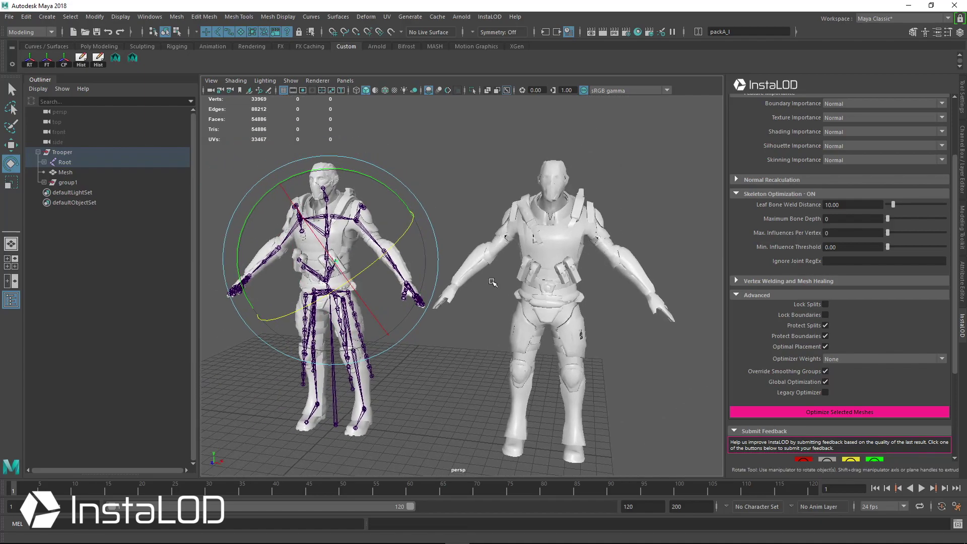
Delete the optimized trooper copy along with group1, and frame the original trooper
key("q")
left_click(556, 230)
key("Delete")
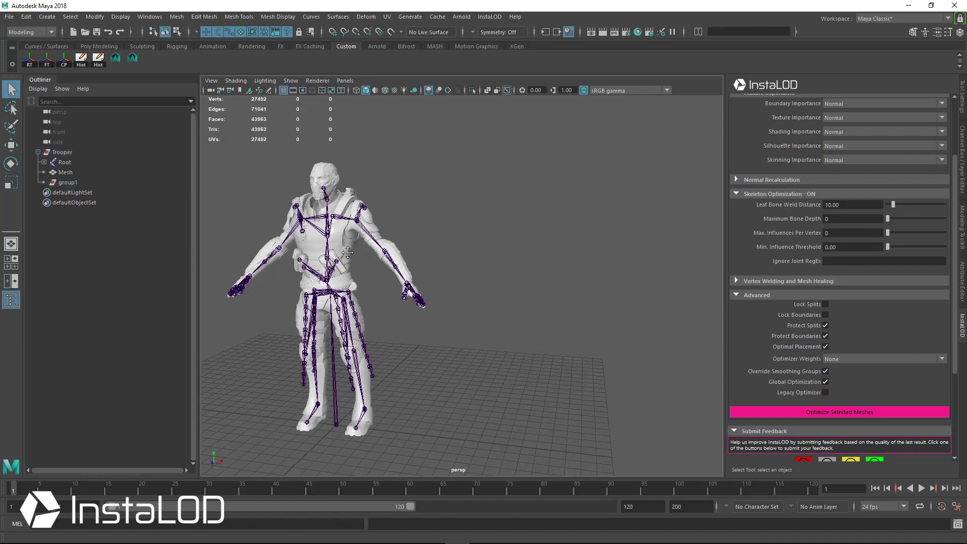
key("f")
Set the Leaf Bone Weld Distance to 25 and optimize the original Mesh
left_click(64, 173)
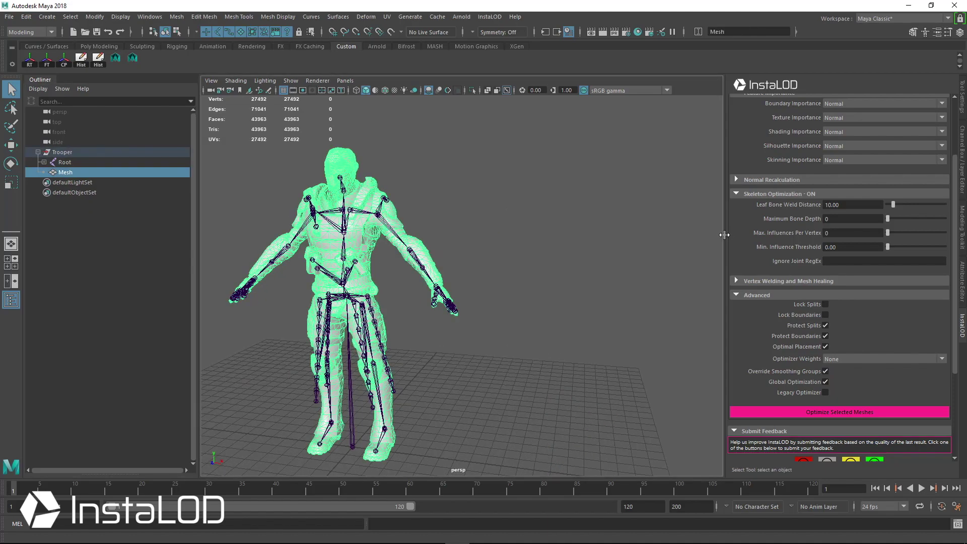
double_click(842, 205)
key("Return")
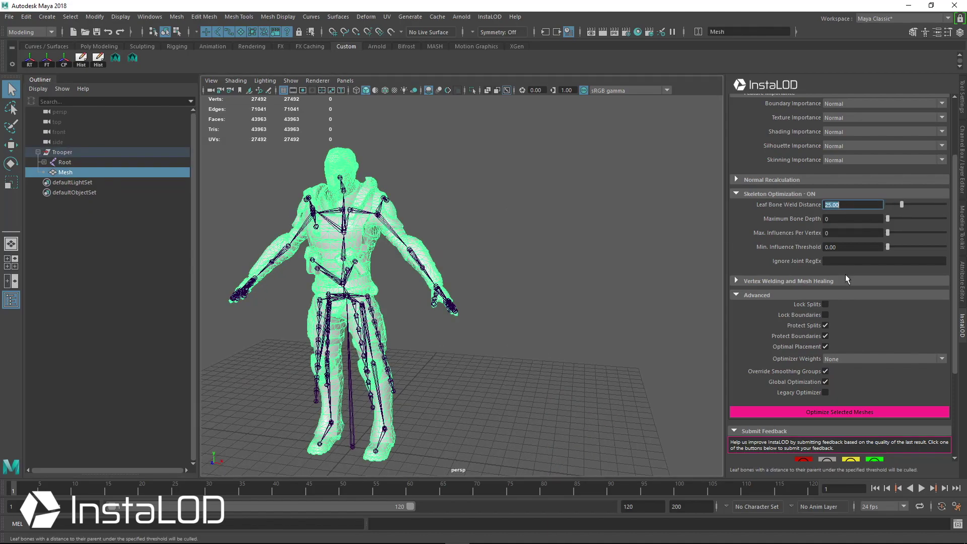
left_click(817, 409)
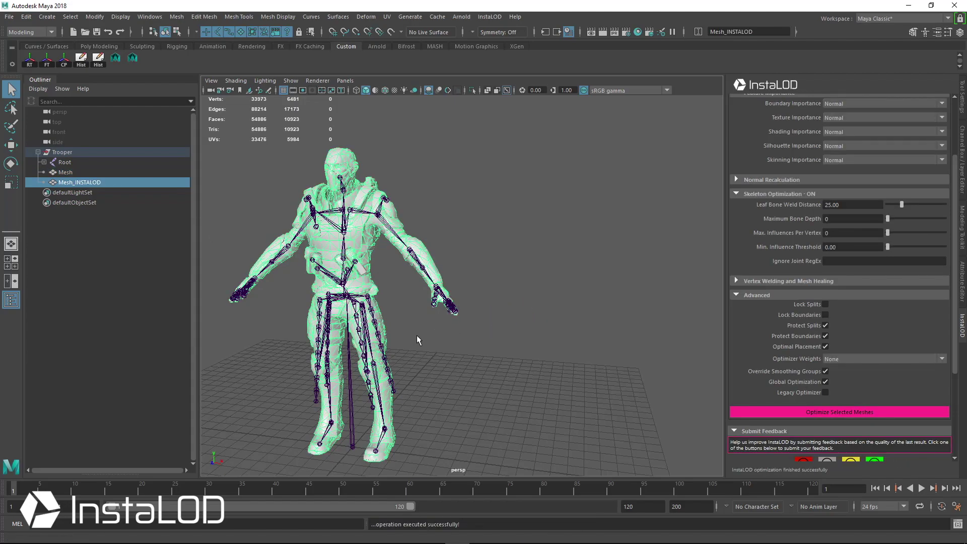
Group the newly optimized mesh and move the group beside the original trooper for comparison
left_click_drag(381, 277, 205, 276, "alt")
key("ctrl+g")
right_click_drag(557, 341, 476, 341, "alt")
left_click_drag(417, 386, 452, 387, "alt")
middle_click_drag(472, 384, 474, 371, "alt")
key("w")
left_click_drag(522, 391, 704, 415)
right_click_drag(534, 359, 575, 360, "alt")
left_click_drag(518, 348, 472, 330, "alt")
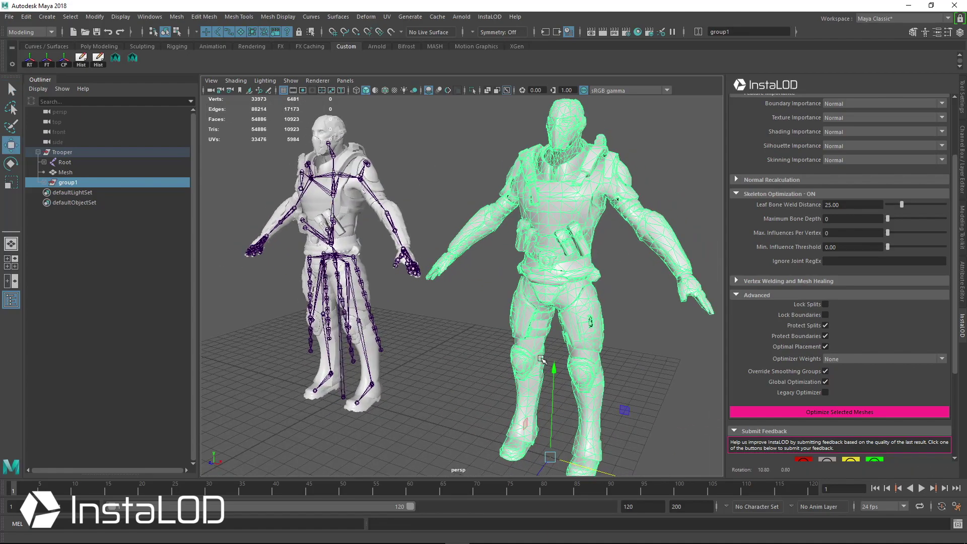
middle_click_drag(472, 328, 431, 322, "alt")
key("q")
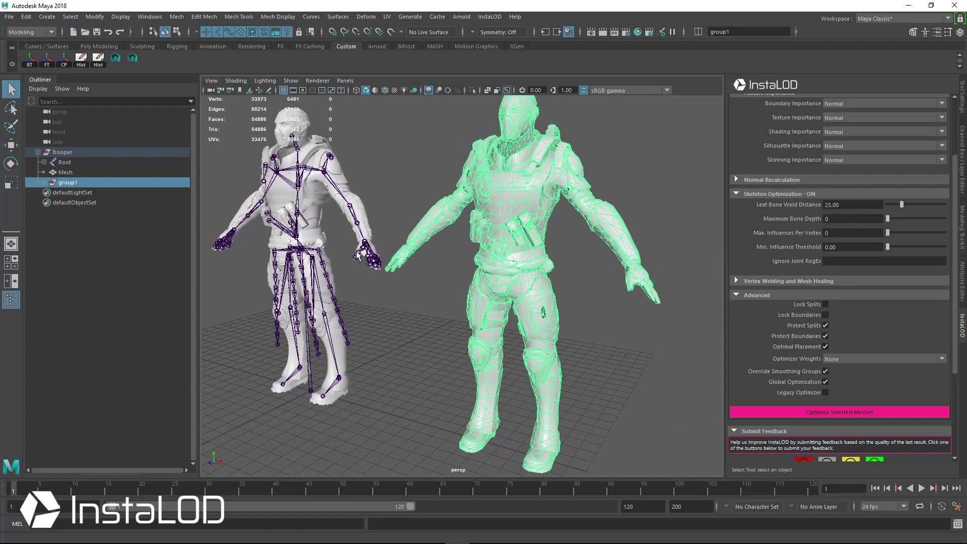
Test-rotate the left forearm joint lowerarm_l and a torso joint to compare both meshes, undoing each rotation
left_click(352, 214)
key("e")
left_click_drag(362, 214, 316, 235)
key("ctrl+z")
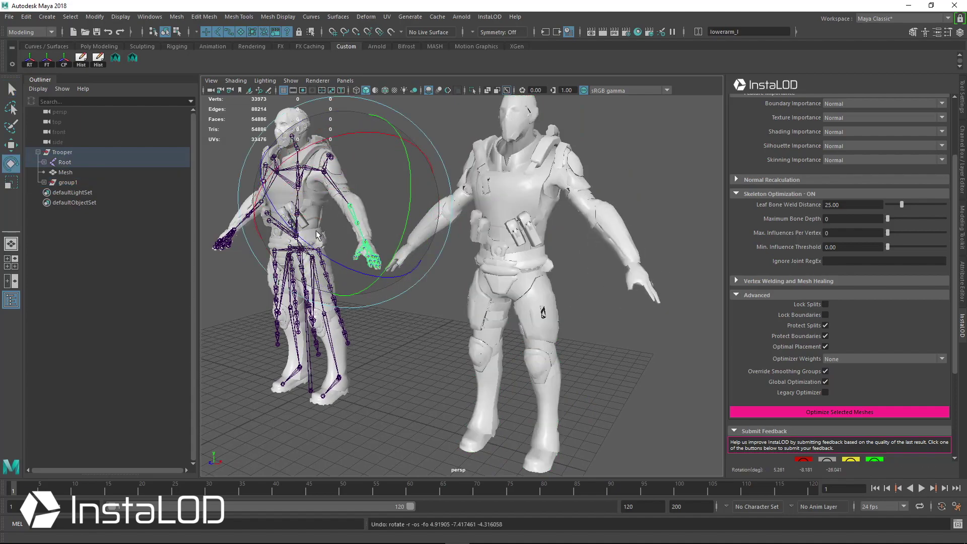
left_click(297, 214)
left_click_drag(382, 197, 312, 232, "alt")
key("ctrl+z")
Check the left shoulder area and the foot joint Ball_L with the Rotate tool, comparing both troopers
left_click(321, 159)
left_click_drag(336, 153, 309, 353, "alt")
left_click(304, 361)
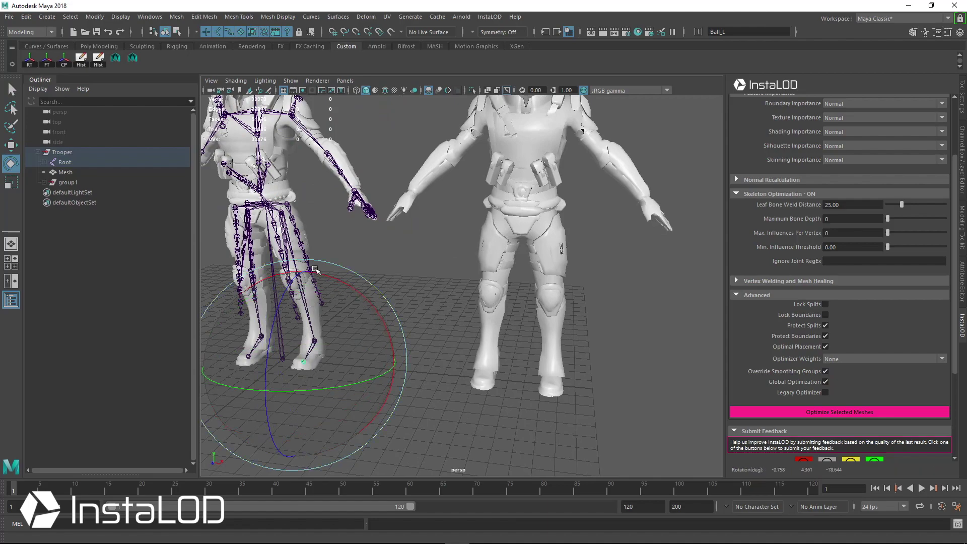
left_click_drag(315, 270, 416, 339, "alt")
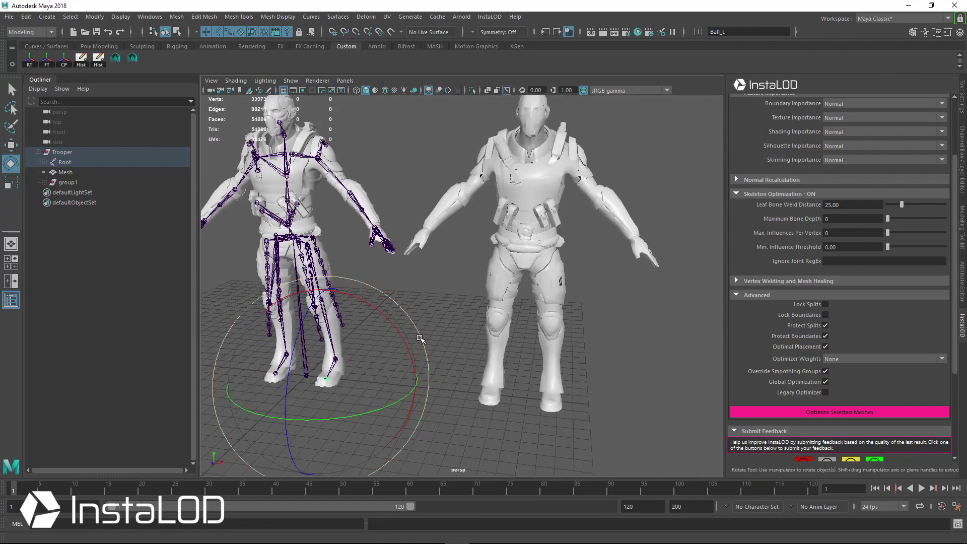
right_click_drag(499, 337, 429, 325, "alt")
middle_click_drag(429, 325, 428, 350, "alt")
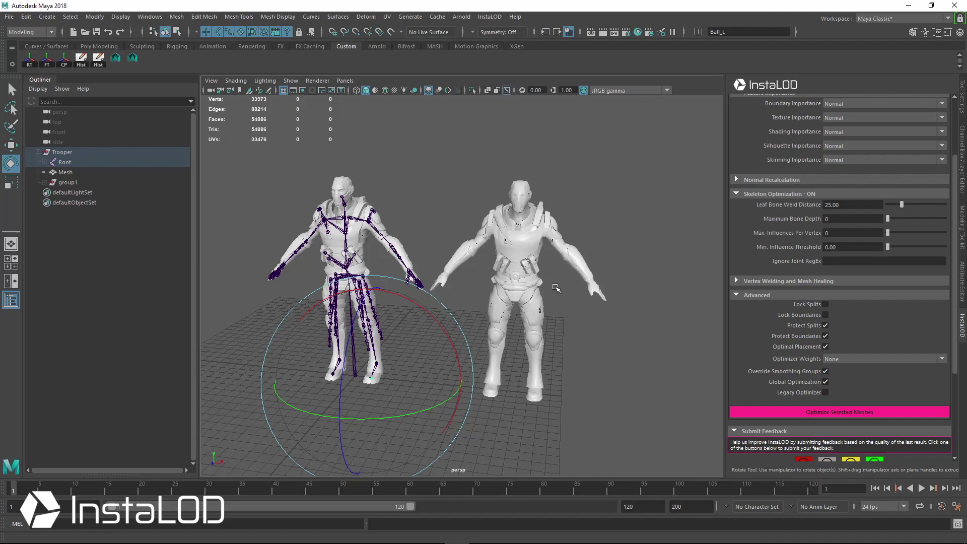
Delete the optimized trooper copy, frame the original trooper, and save the scene
right_click_drag(558, 291, 541, 291, "alt")
left_click(574, 276)
key("Delete")
key("a")
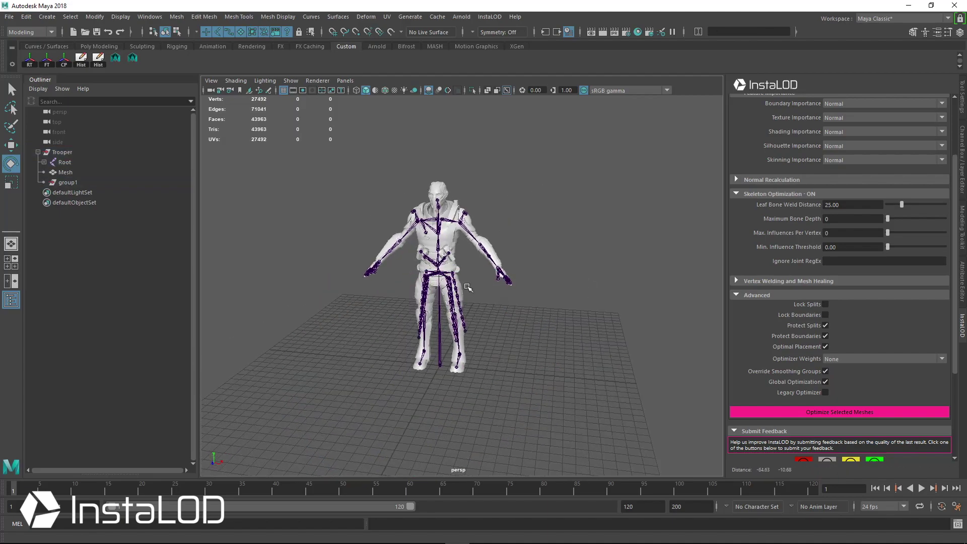
key("ctrl+s")
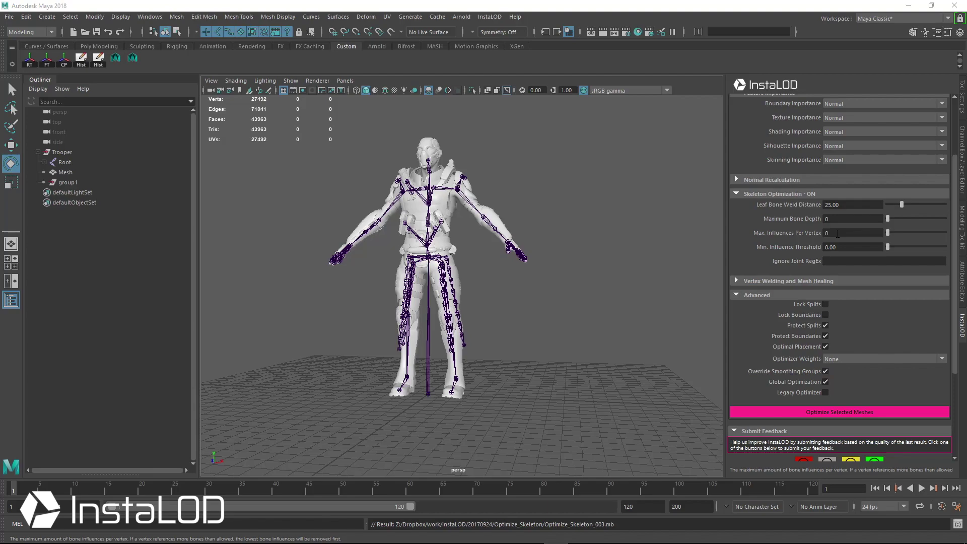
Set the Min. Influence Threshold to 0.01, leaving Max. Influences Per Vertex as it is
left_click(838, 233)
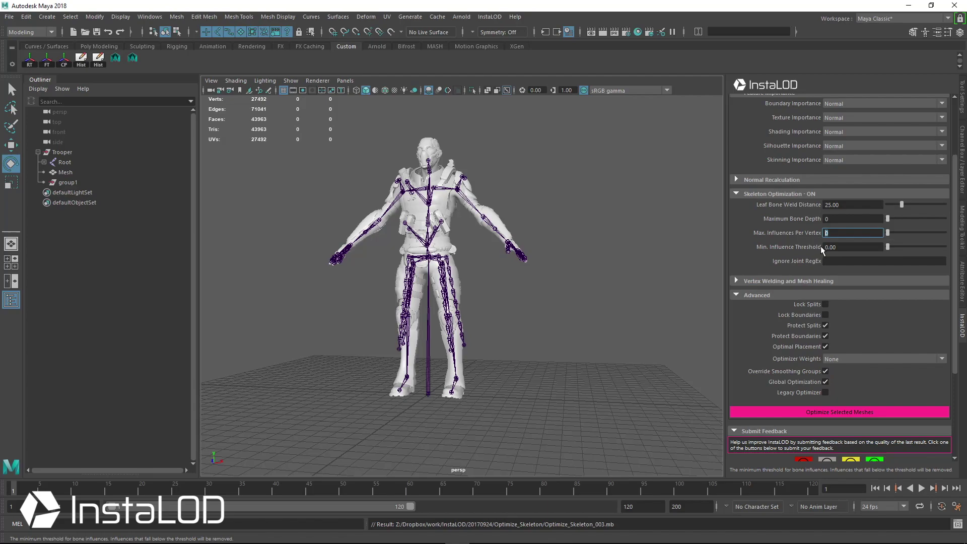
left_click(855, 248)
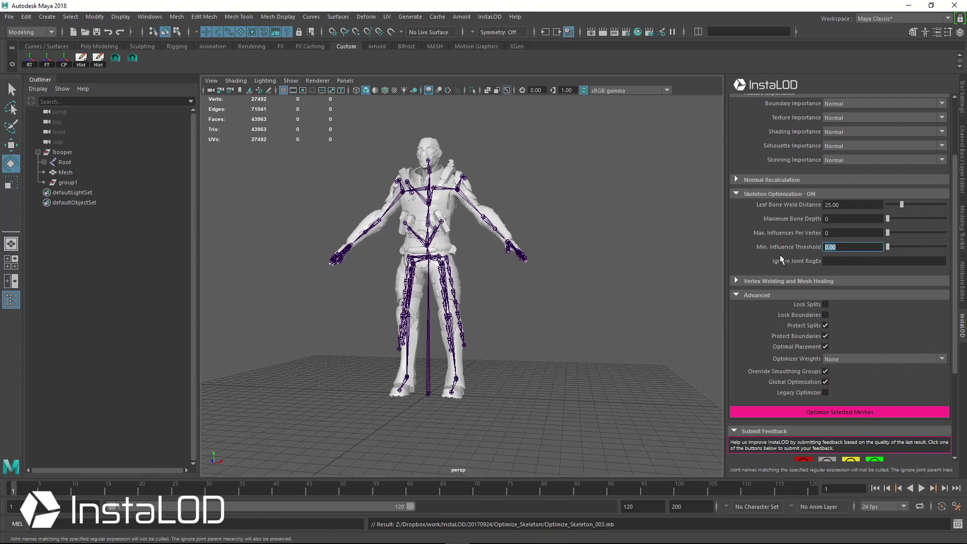
type("0.01")
key("Return")
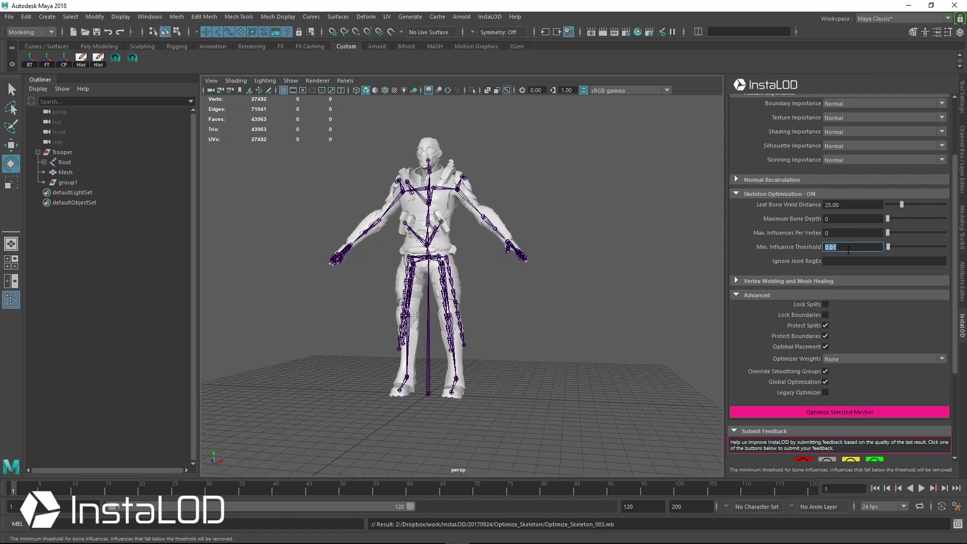
left_click_drag(462, 204, 528, 211, "alt")
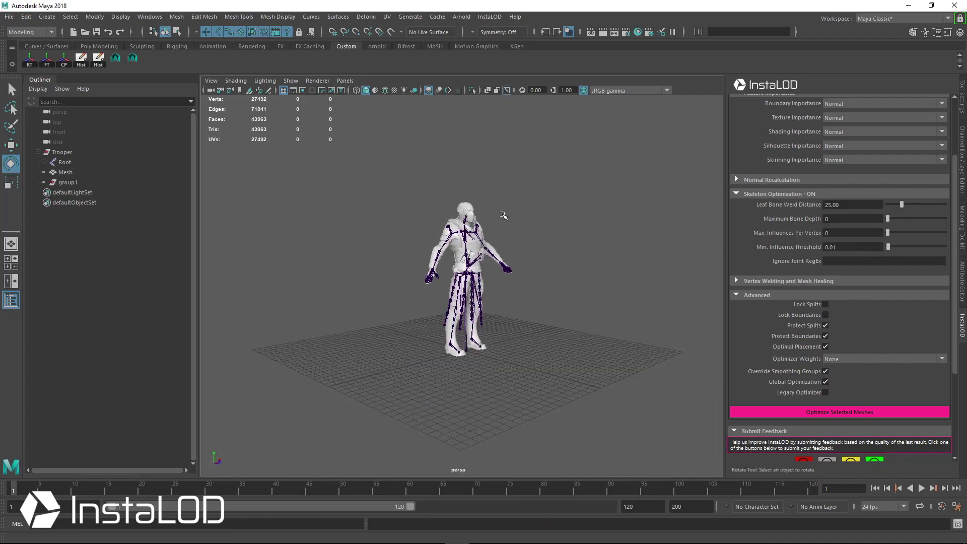
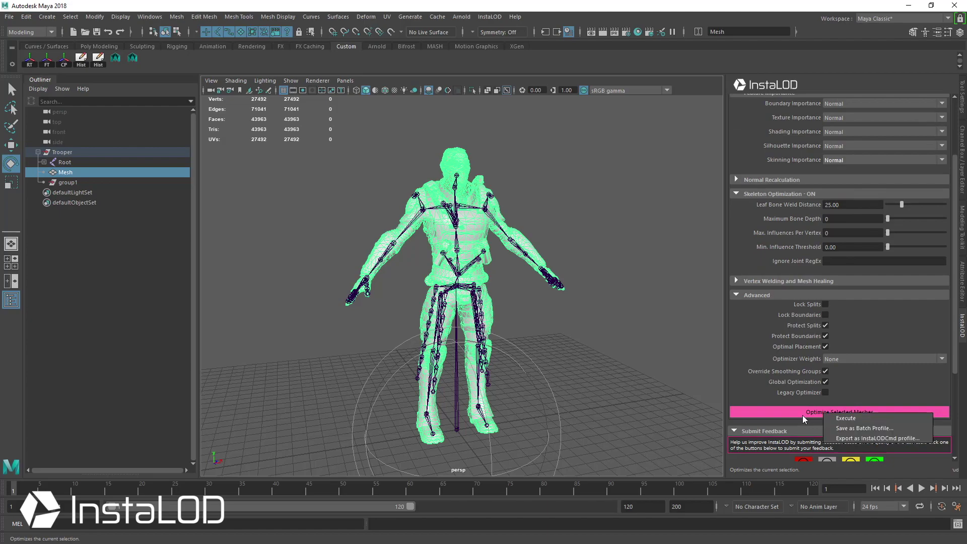
Save the current optimization settings as a batch profile named Skel_LOD1
left_click(868, 428)
type("S")
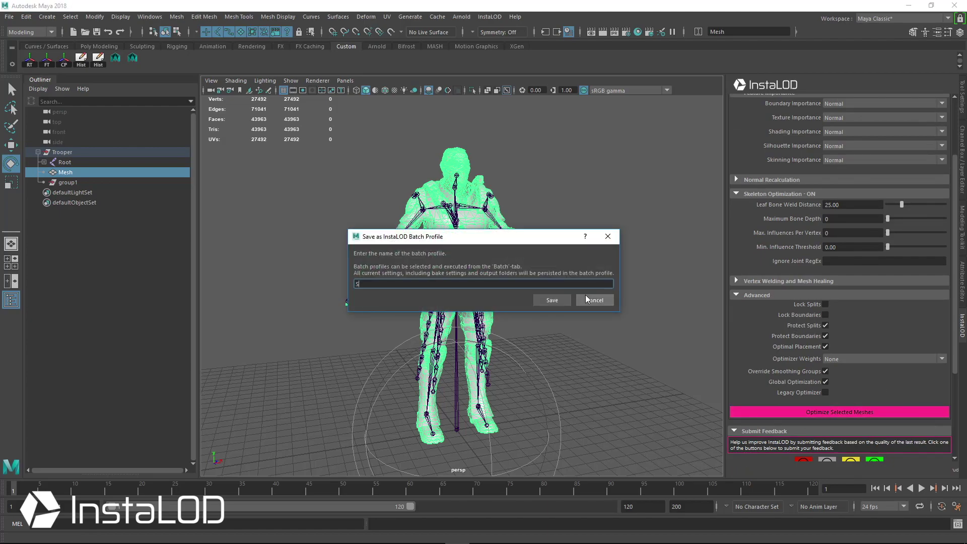
type("kel_LOD1")
left_click(552, 299)
Locate the Skel_LOD1 profile among the saved batch profiles, and return to the Optimize settings
scroll(919, 148, "up", 3)
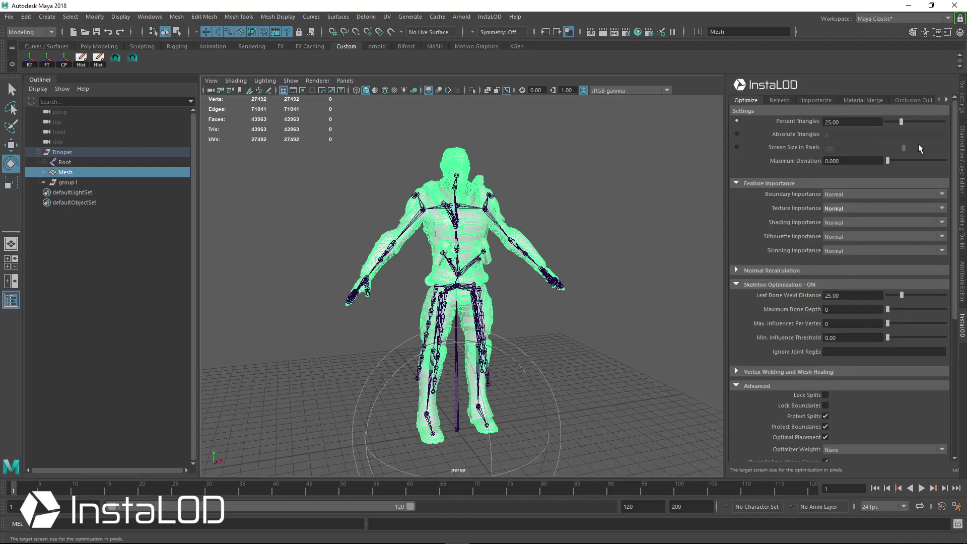
left_click(946, 100)
left_click(946, 100)
left_click(946, 100)
left_click(946, 100)
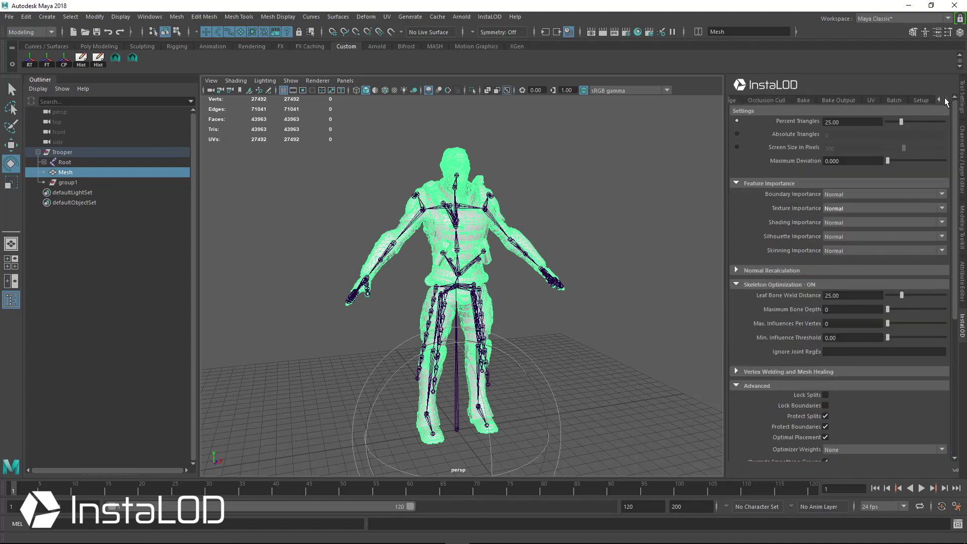
left_click(892, 98)
left_click(861, 183)
left_click(860, 174)
left_click(861, 204)
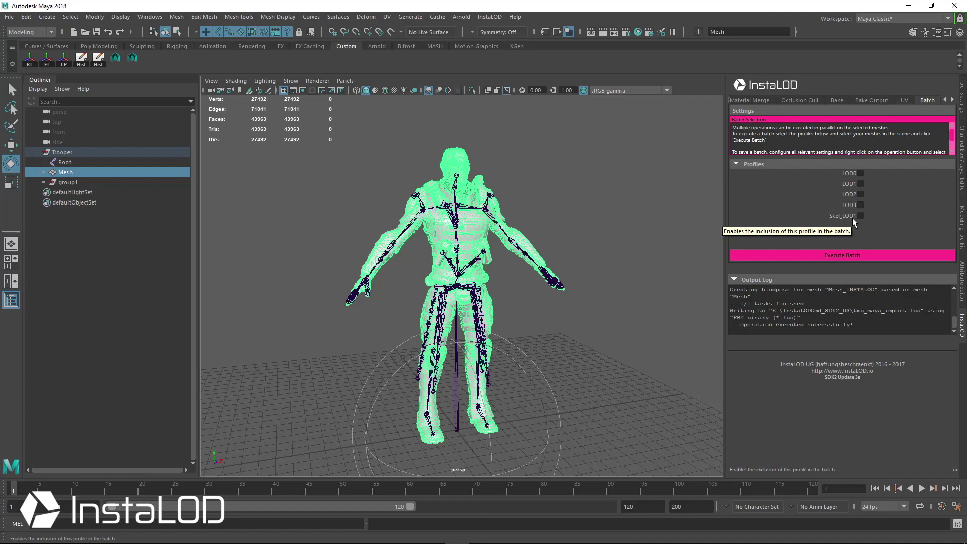
left_click(945, 99)
left_click(944, 99)
left_click(944, 100)
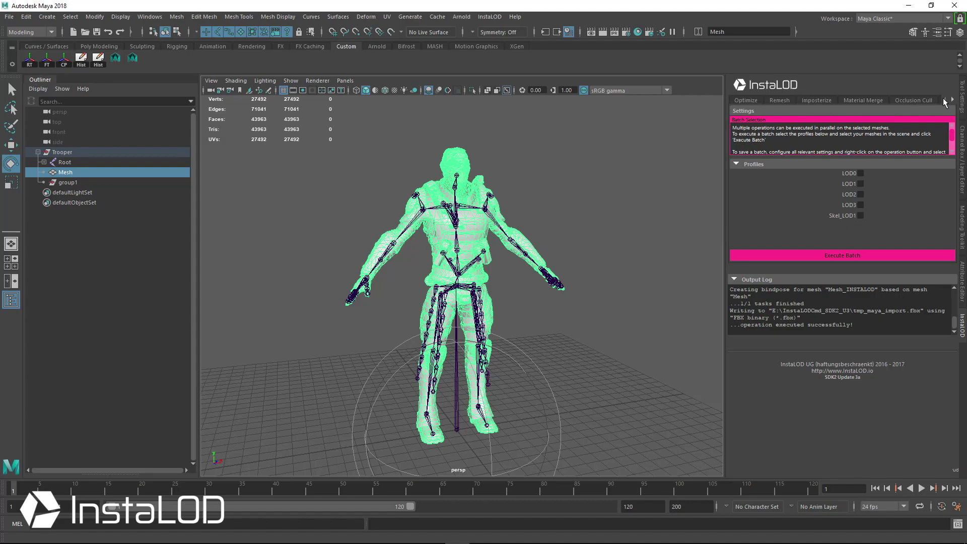
left_click(761, 101)
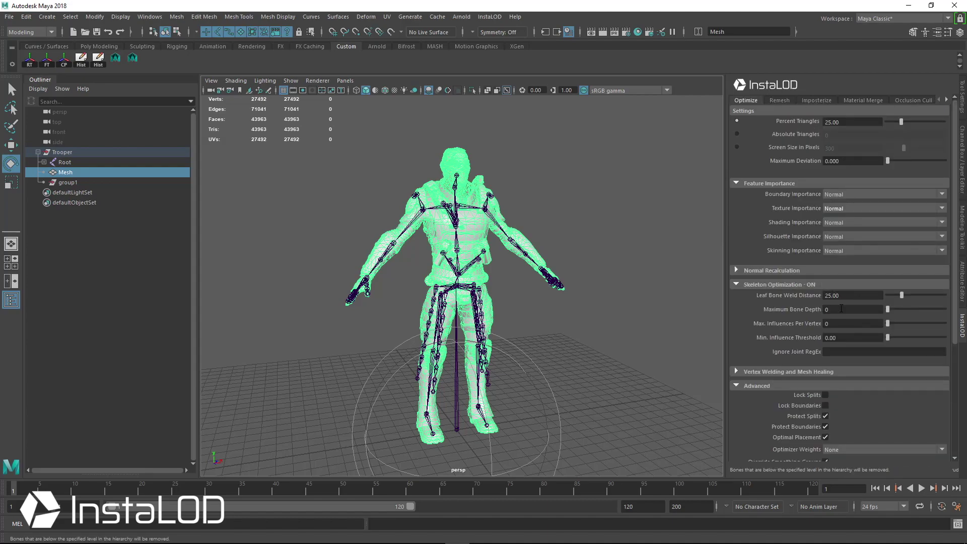
Export the optimization settings as an InstaLODCmd JSON profile named DEMO_skel in the Optimize_Skeleton folder
right_click_drag(572, 248, 517, 253, "alt")
left_click_drag(517, 253, 537, 269, "alt")
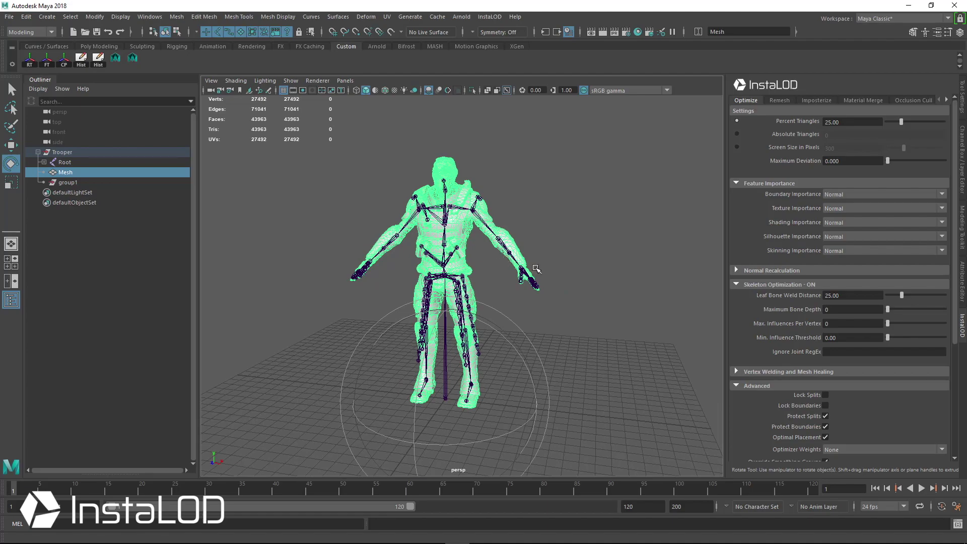
scroll(792, 291, "down", 5)
right_click(827, 353)
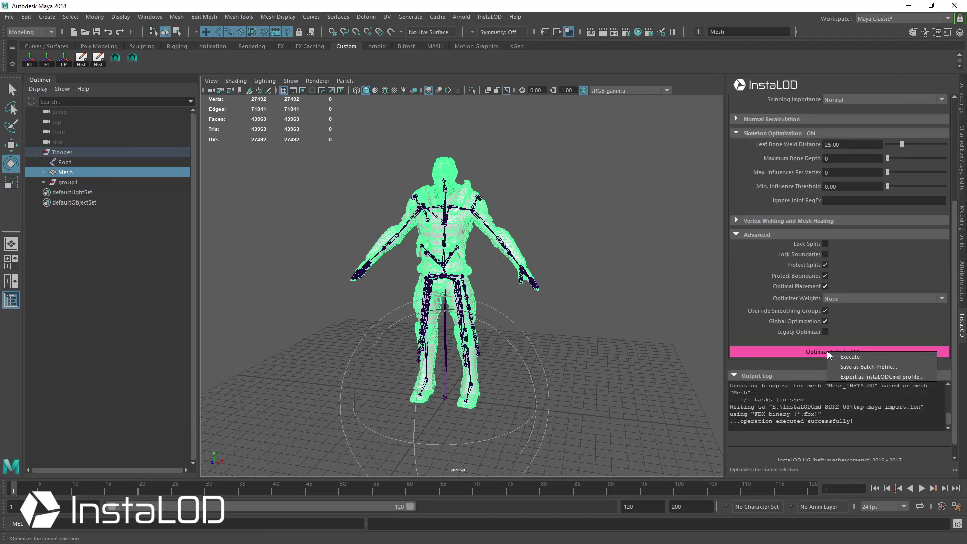
left_click(852, 379)
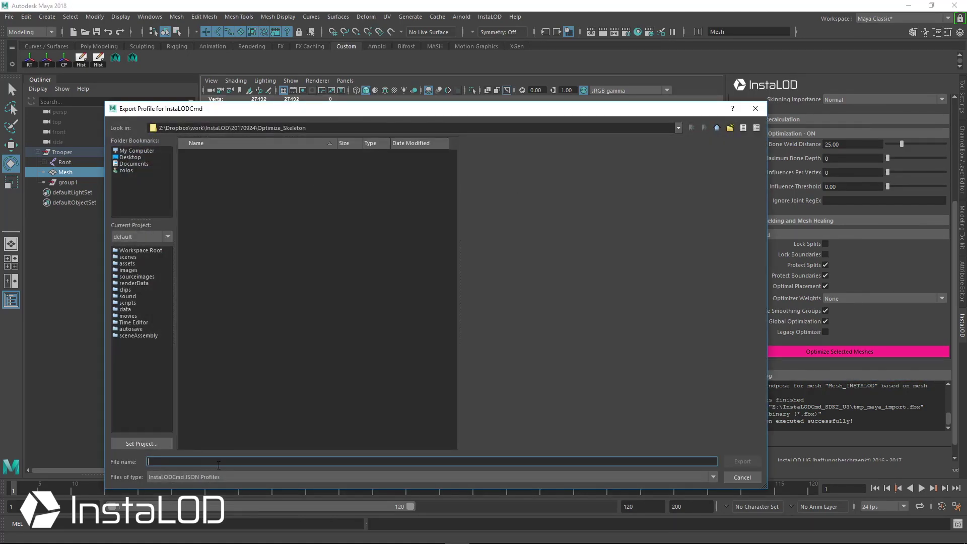
type("DEMO_skel")
key("Return")
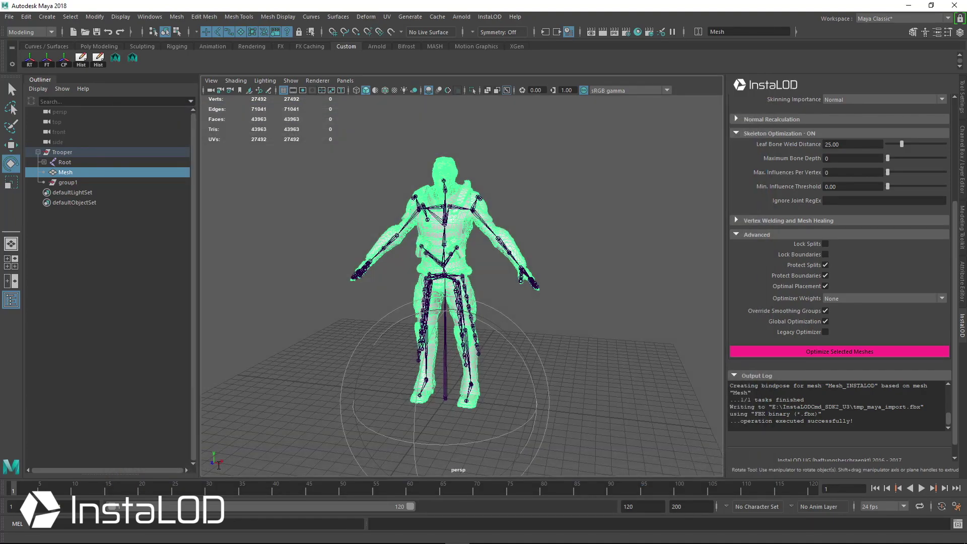